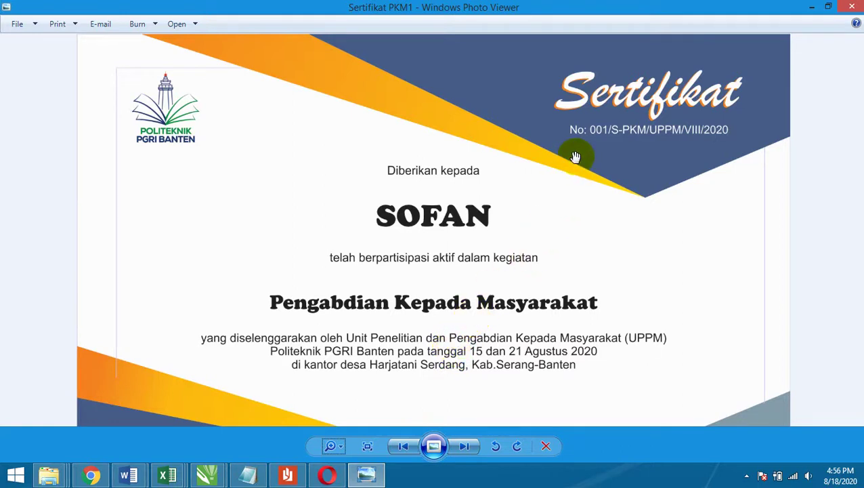
Step: Examine the finished certificate sample from its heading and number down to the signature blocks
drag(640, 298, 630, 251)
drag(593, 199, 582, 256)
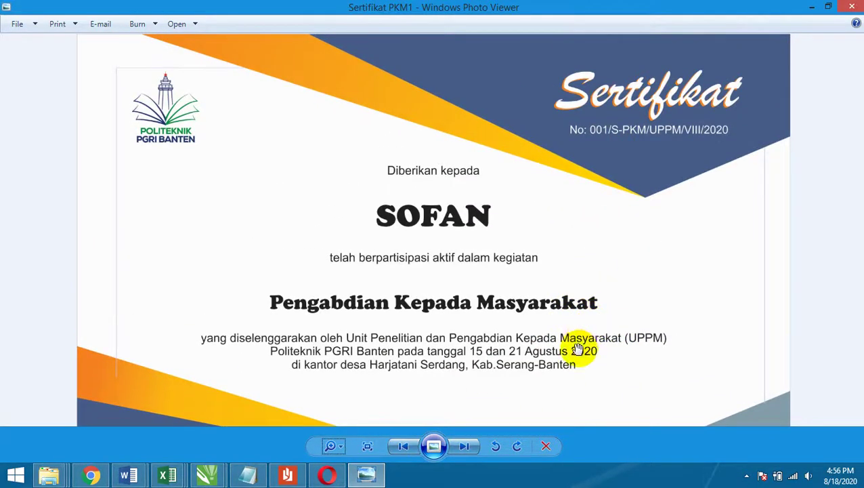
mouse_move(577, 349)
mouse_down()
mouse_move(585, 320)
mouse_move(640, 303)
mouse_move(402, 223)
mouse_up()
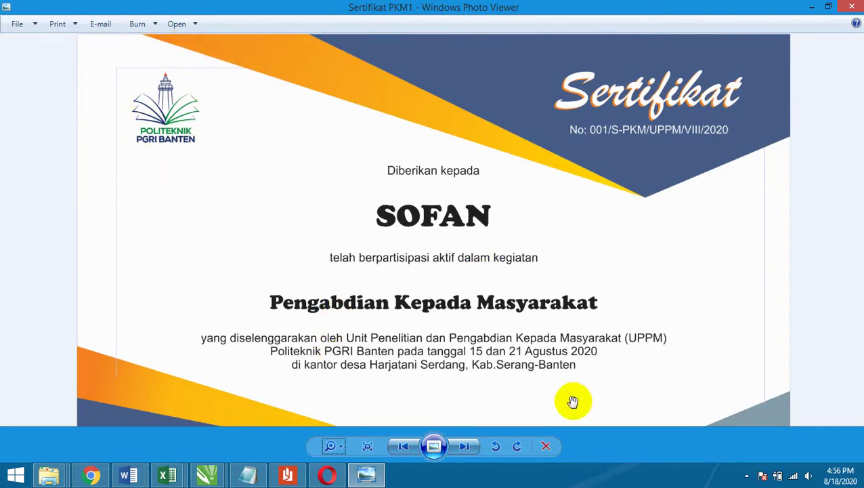
drag(573, 401, 574, 275)
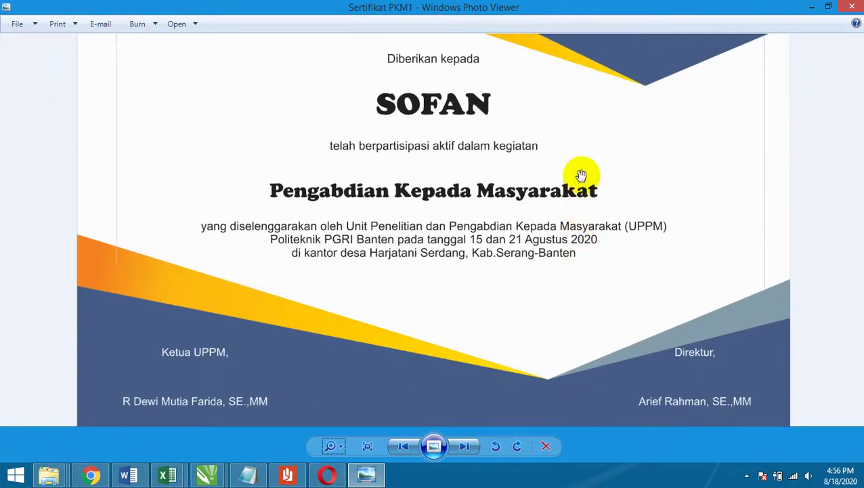
drag(581, 175, 574, 274)
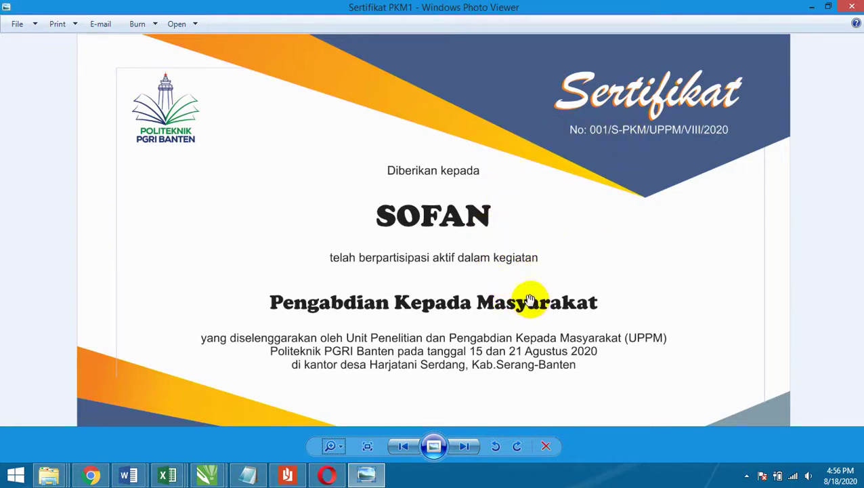
drag(527, 298, 520, 200)
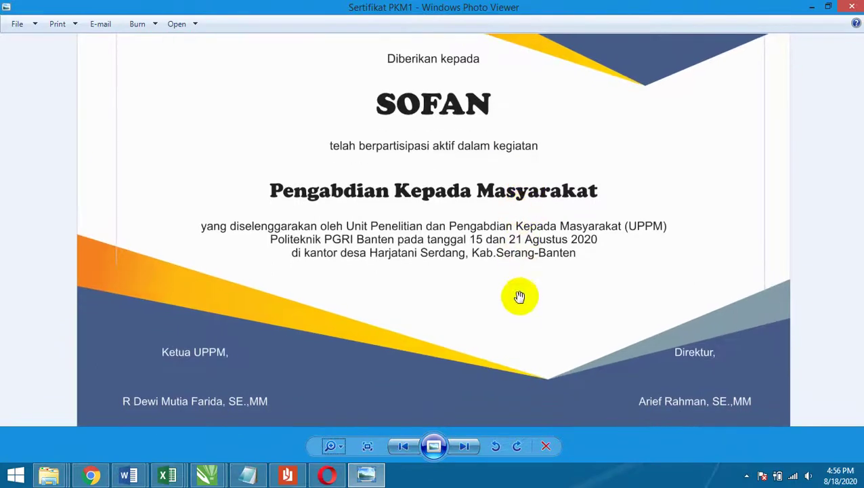
mouse_move(555, 177)
mouse_down()
mouse_move(554, 329)
mouse_move(563, 232)
mouse_move(579, 203)
mouse_up()
mouse_move(579, 149)
mouse_down()
mouse_move(578, 253)
mouse_move(534, 347)
mouse_move(570, 171)
mouse_move(546, 314)
mouse_move(573, 277)
mouse_up()
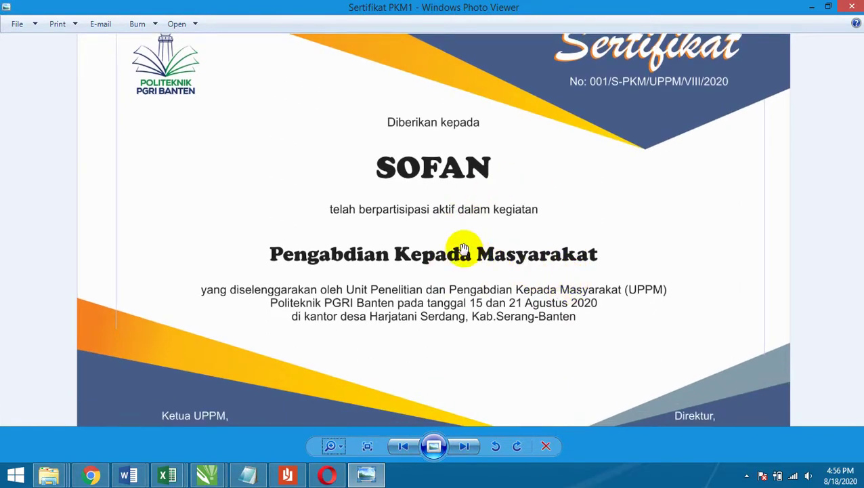
Step: Switch to the Untitled-1 document in CorelDRAW
mouse_move(217, 479)
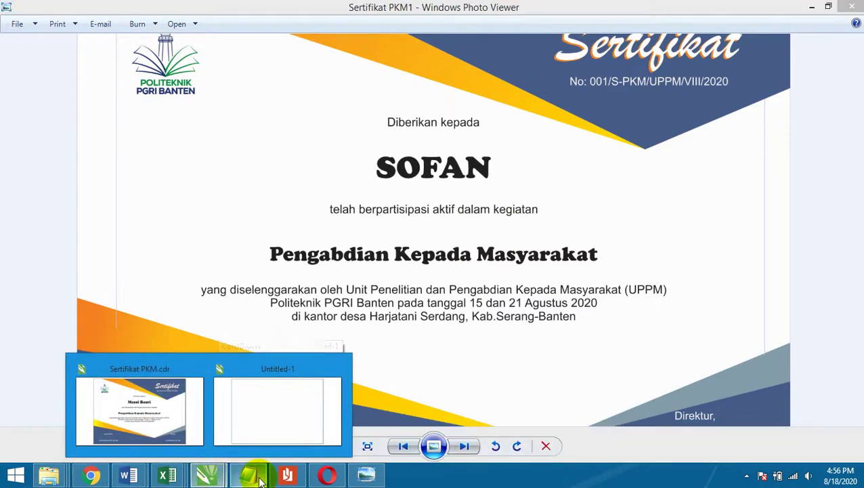
click(270, 426)
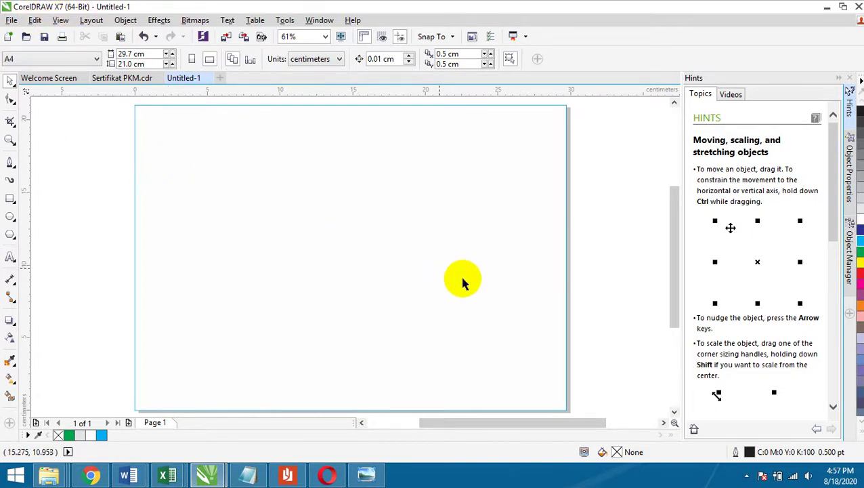
Step: Try a green fill, a white outline and a white fill on the page-sized rectangle
click(348, 408)
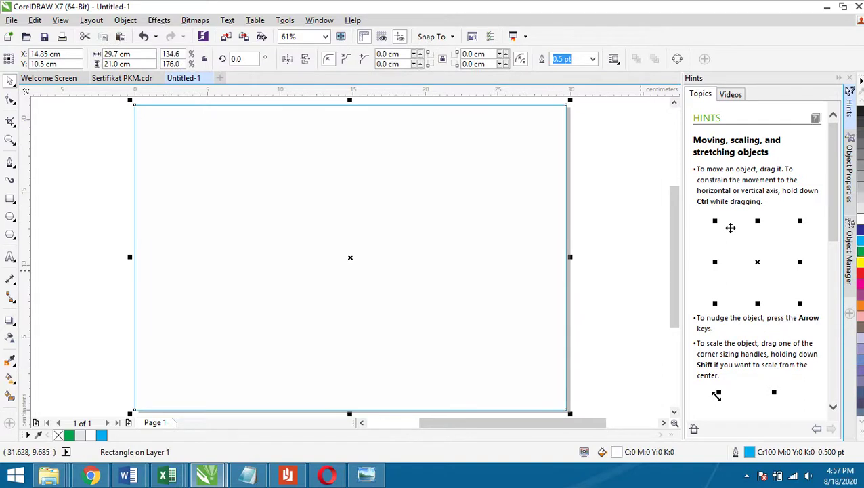
click(858, 237)
click(858, 252)
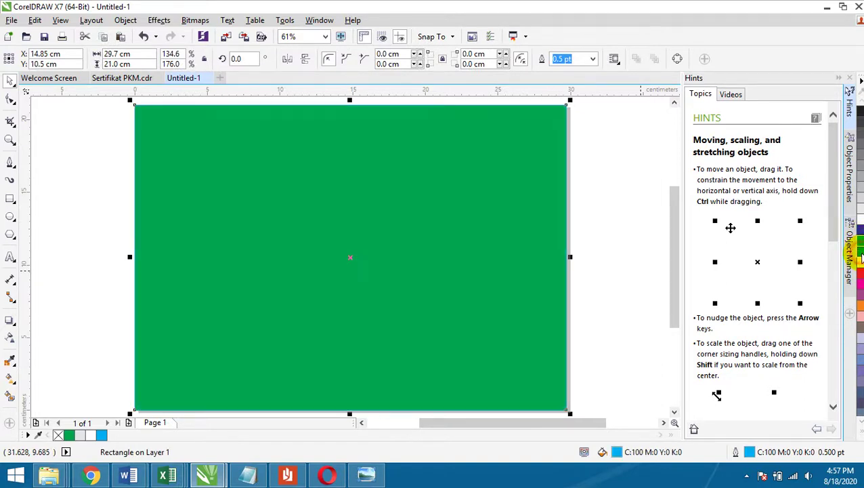
click(609, 240)
click(502, 232)
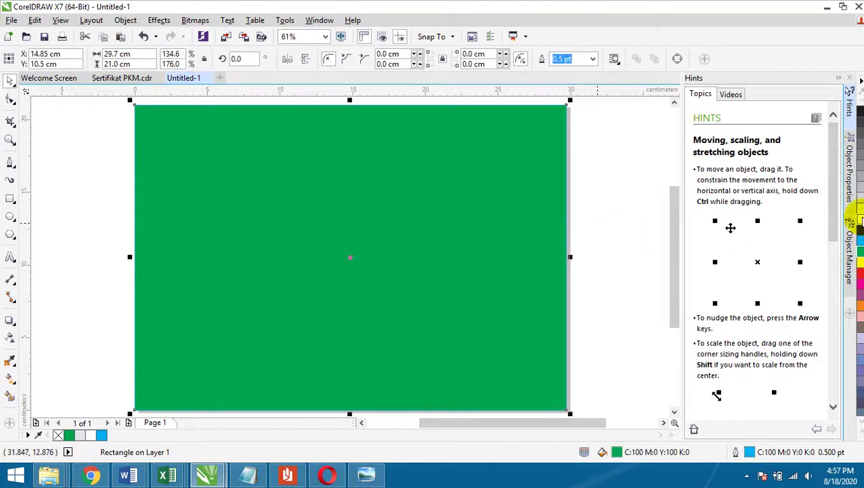
right_click(857, 224)
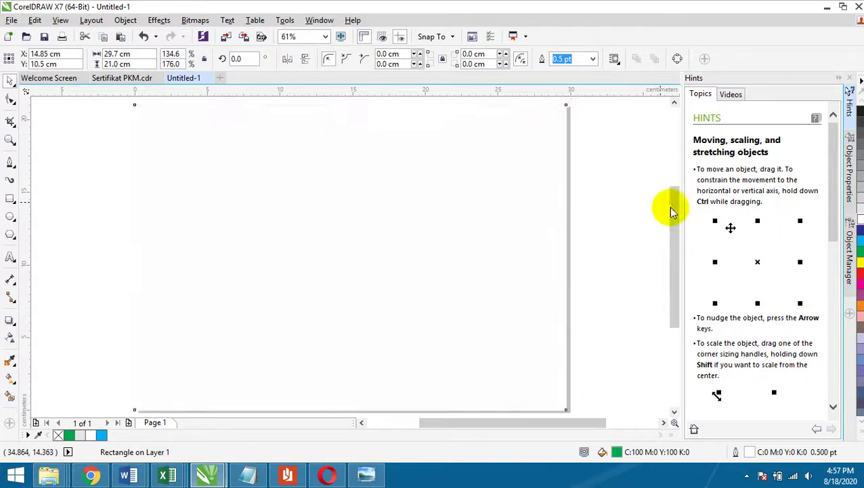
click(857, 224)
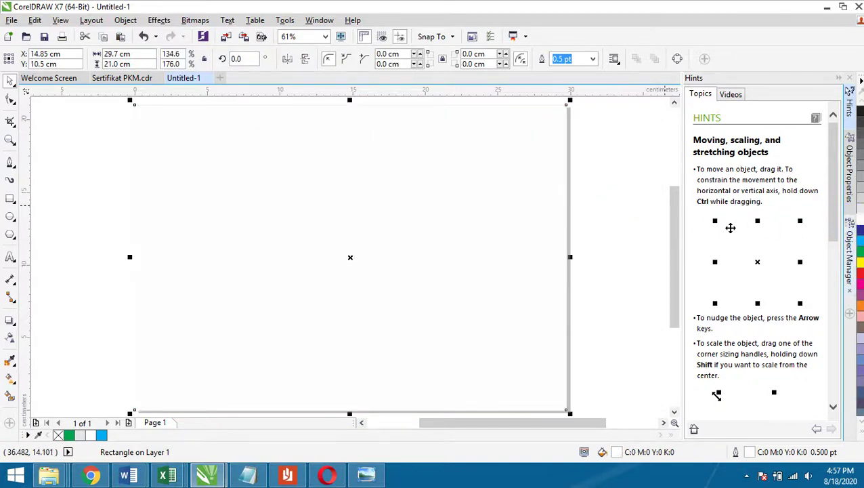
click(617, 176)
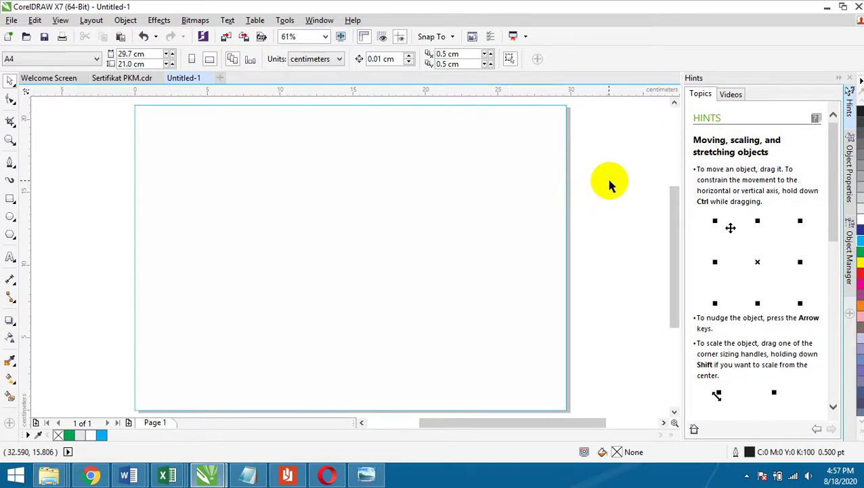
Step: Set the drawing units to centimeters and delete the existing page-sized rectangle
click(339, 59)
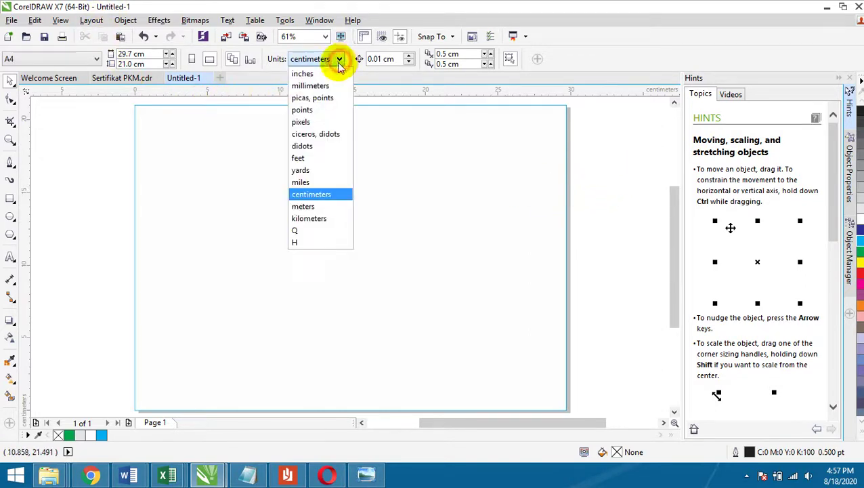
click(334, 194)
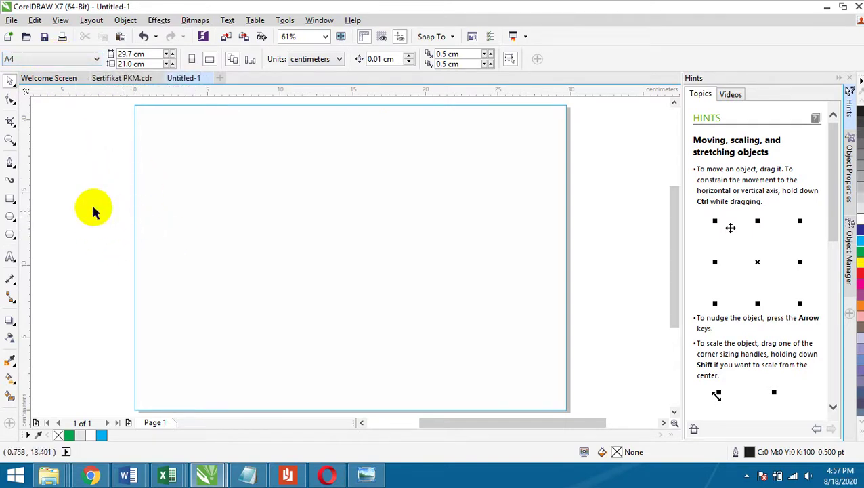
click(224, 218)
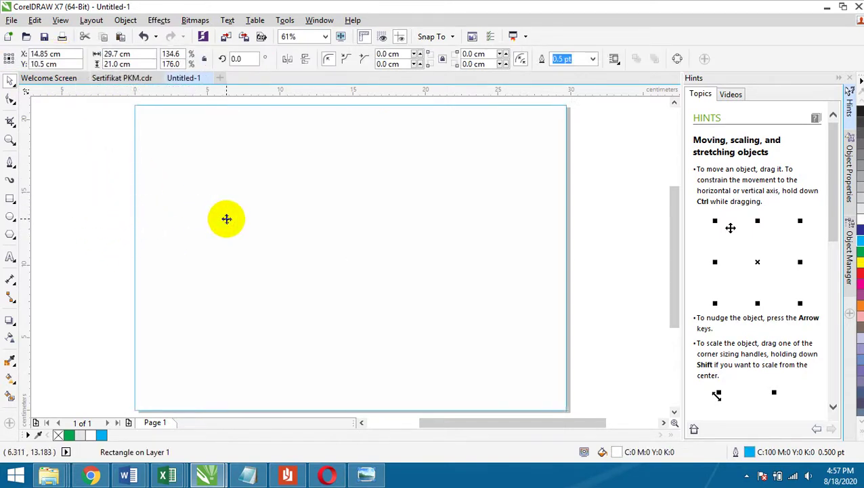
key(Escape)
Step: Draw a rectangle about 20.4 cm wide and 10.3 cm high on the page and shift it slightly downward
click(11, 199)
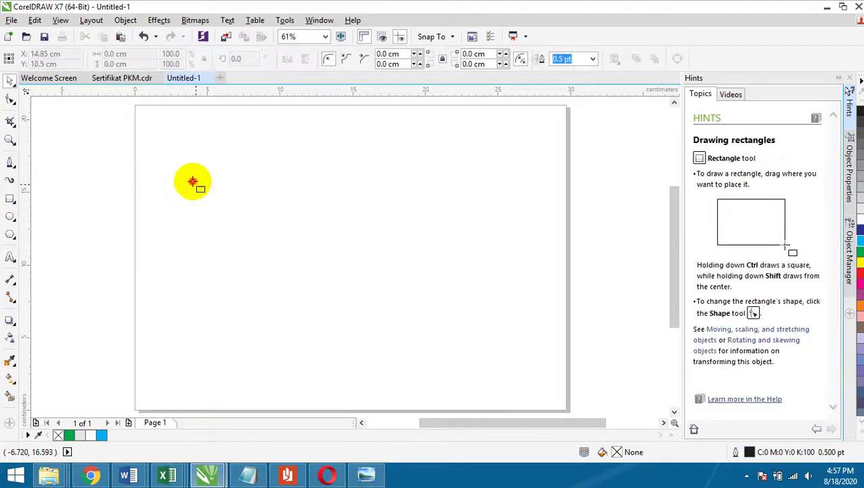
drag(193, 181, 492, 331)
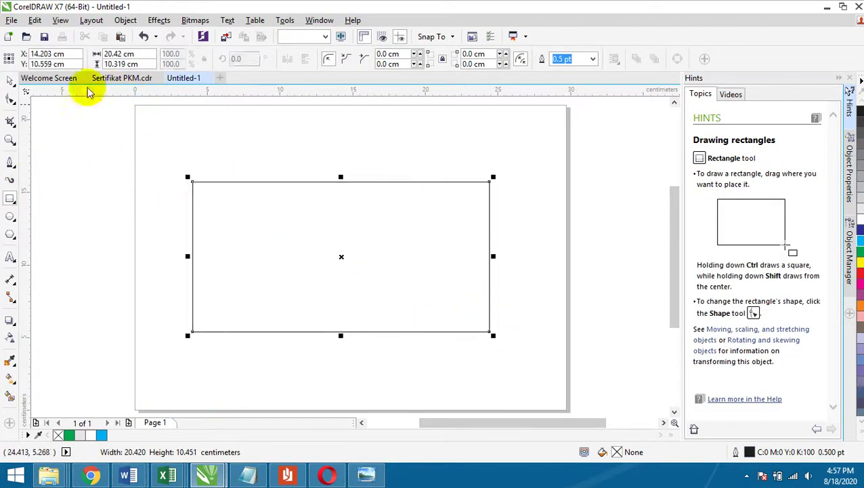
click(10, 82)
mouse_move(349, 231)
mouse_down()
mouse_move(296, 223)
mouse_move(344, 246)
mouse_up()
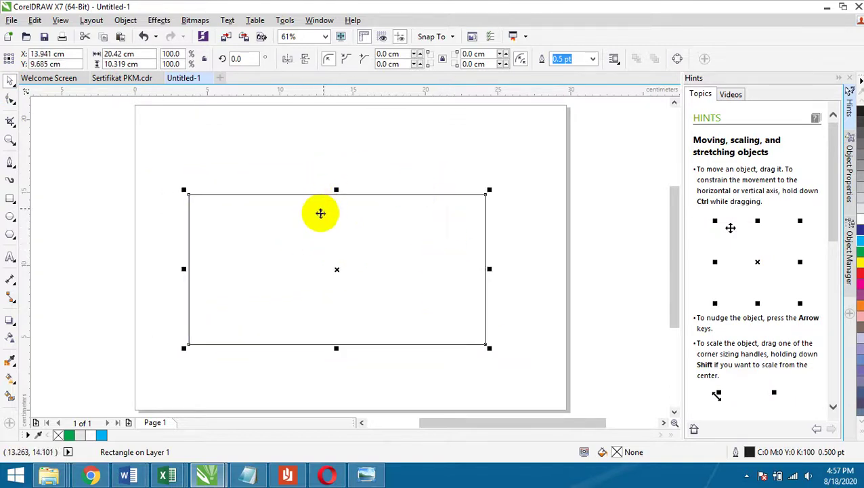
click(200, 157)
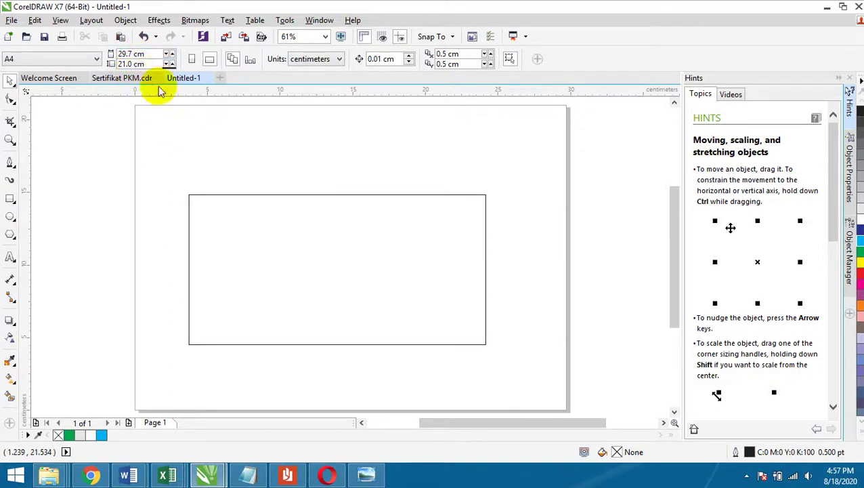
click(229, 215)
drag(291, 233, 294, 214)
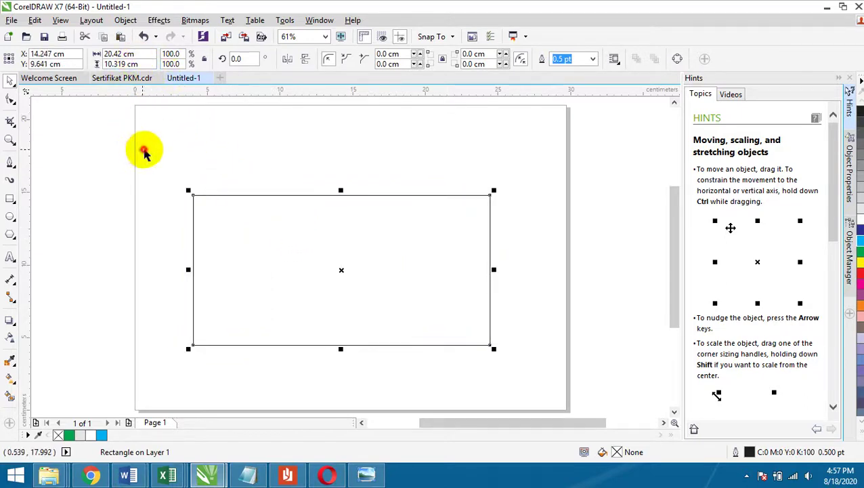
Step: Check the page width and set the rectangle's width to 29.7 cm
click(141, 148)
click(150, 54)
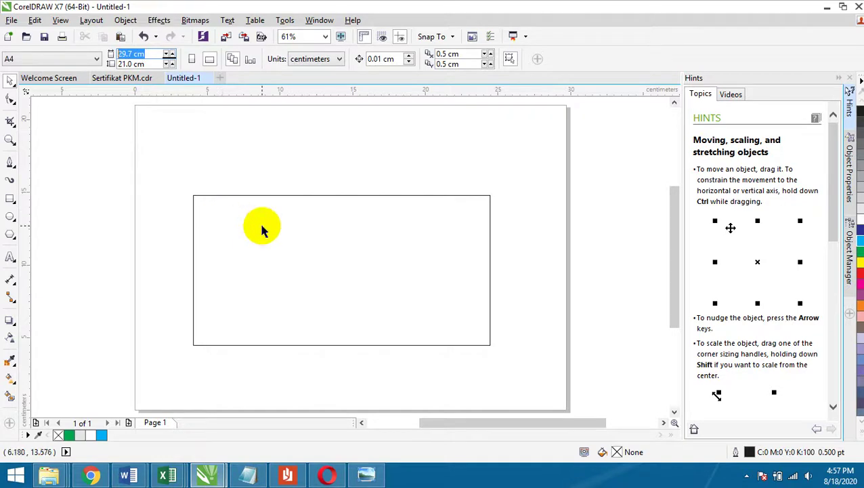
click(270, 197)
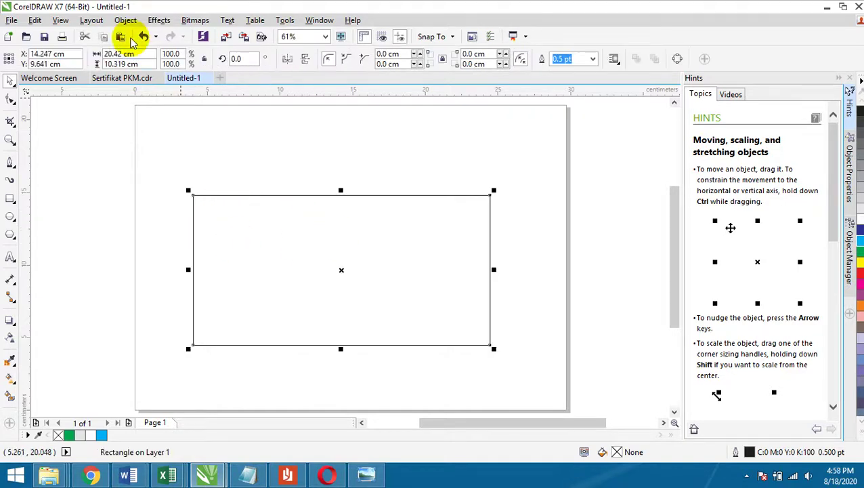
click(135, 54)
text(29.7)
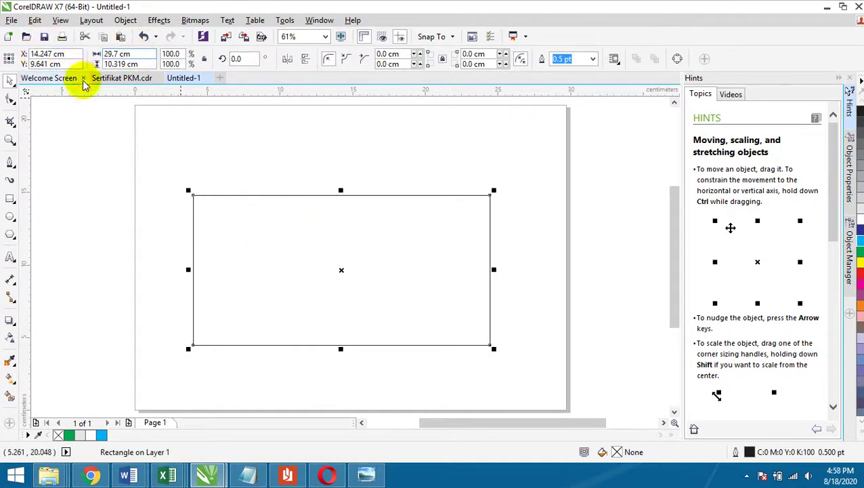
key(Return)
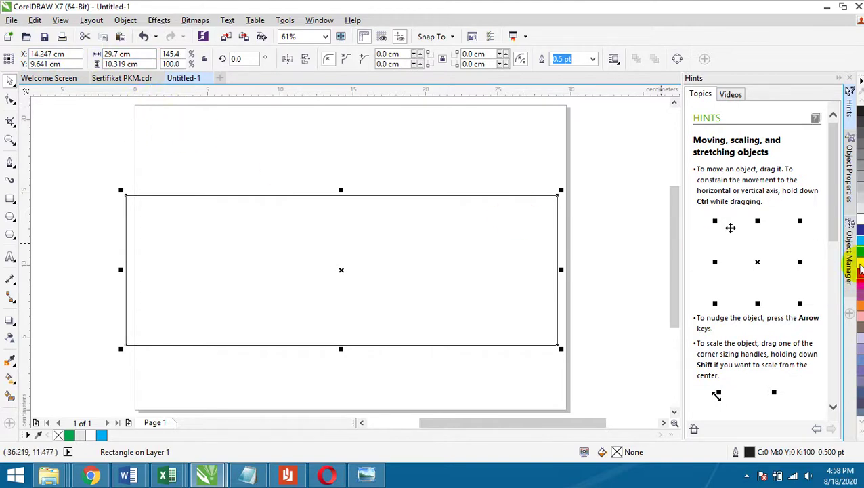
Step: Fill the rectangle with yellow and set its height to 21 cm to match the page height
drag(858, 267, 523, 203)
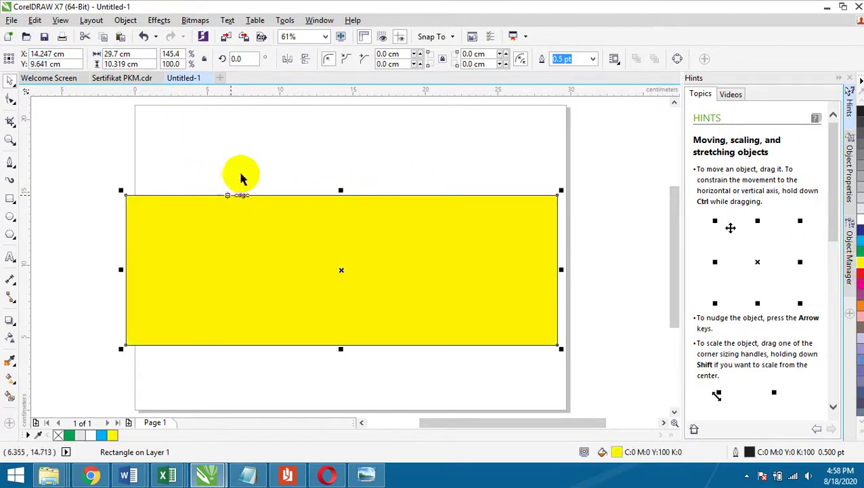
click(240, 178)
double_click(136, 64)
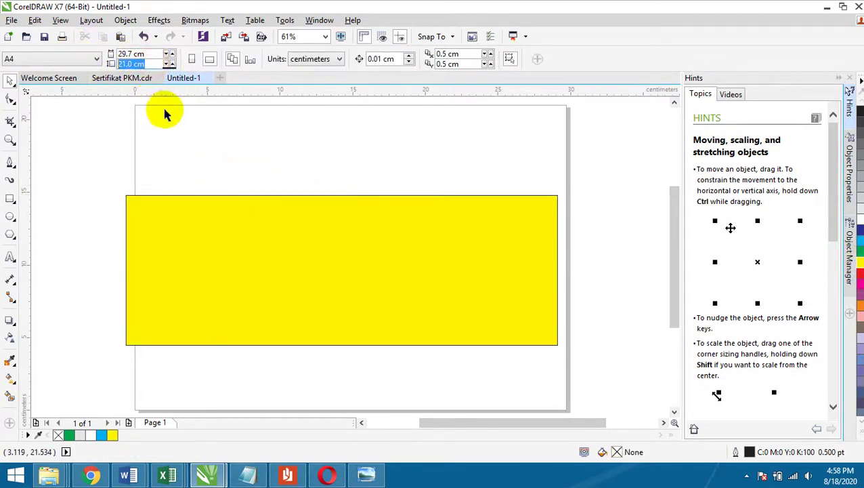
click(225, 246)
double_click(144, 63)
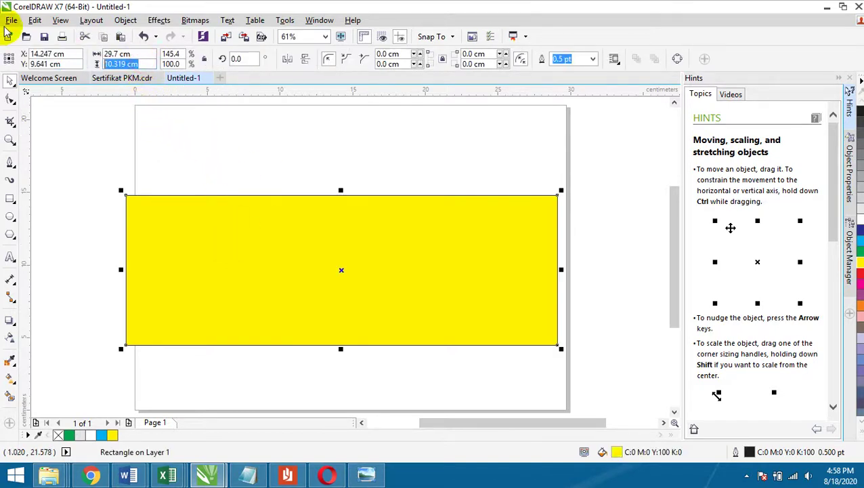
key(Return)
Step: Move the yellow rectangle around the drawing area and center it on the page
scroll(380, 240, down, 3)
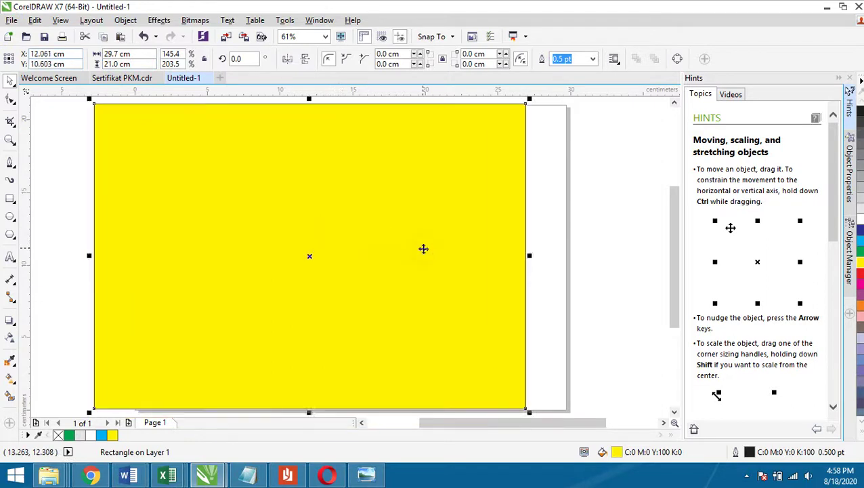
drag(426, 239, 544, 276)
drag(415, 283, 151, 255)
drag(183, 248, 383, 260)
click(397, 295)
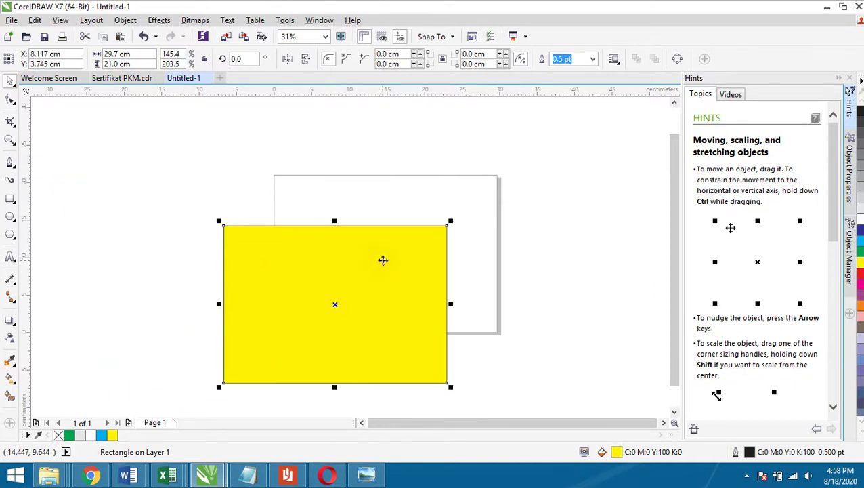
key(p)
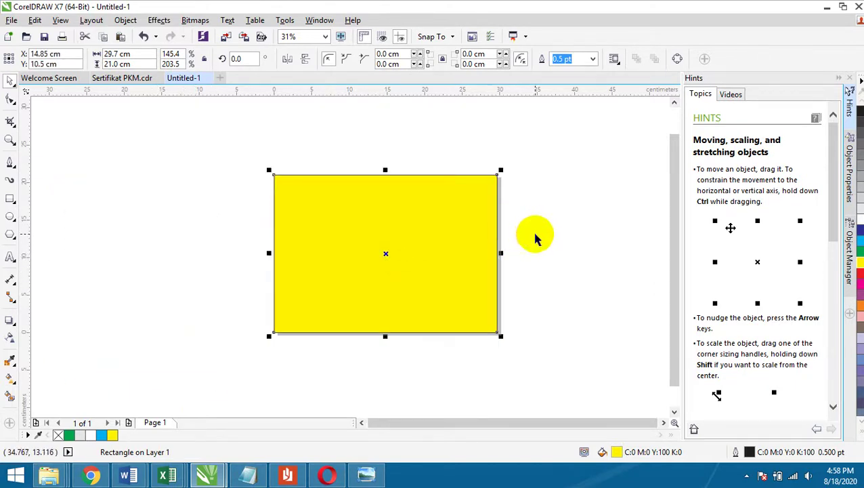
Step: Change the page-sized rectangle's fill from yellow to white
click(442, 246)
click(525, 244)
click(463, 247)
click(567, 256)
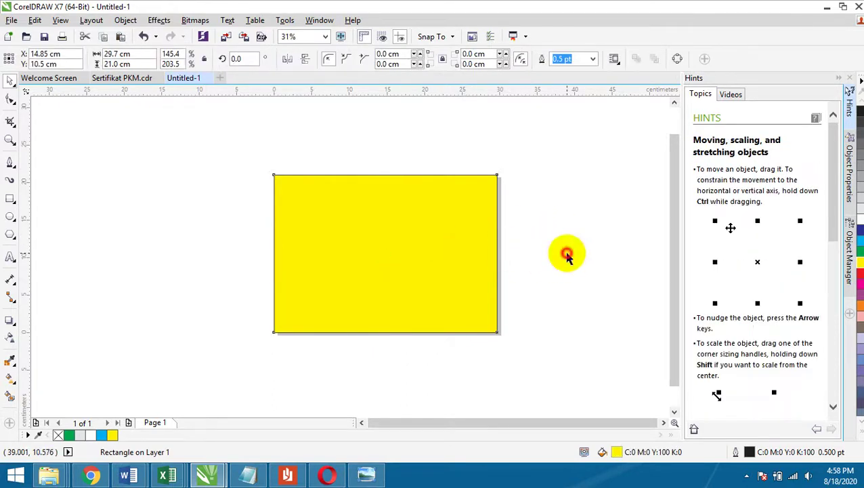
click(440, 249)
click(857, 218)
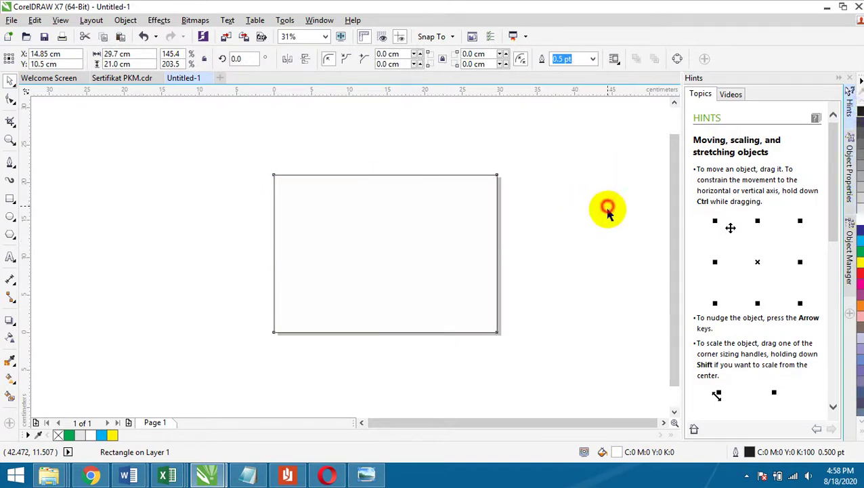
click(538, 215)
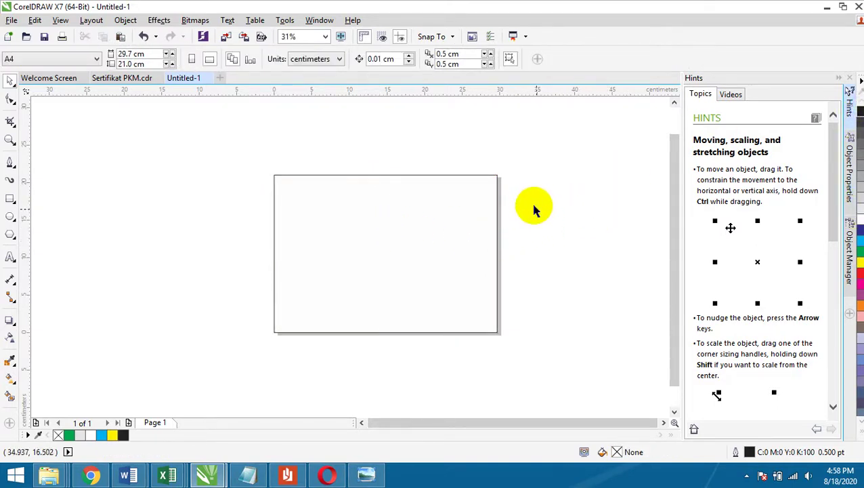
Step: Examine the sample certificate's layout in Windows Photo Viewer and return to the Untitled-1 drawing in CorelDRAW
key(shift+F4)
scroll(530, 207, down, 1)
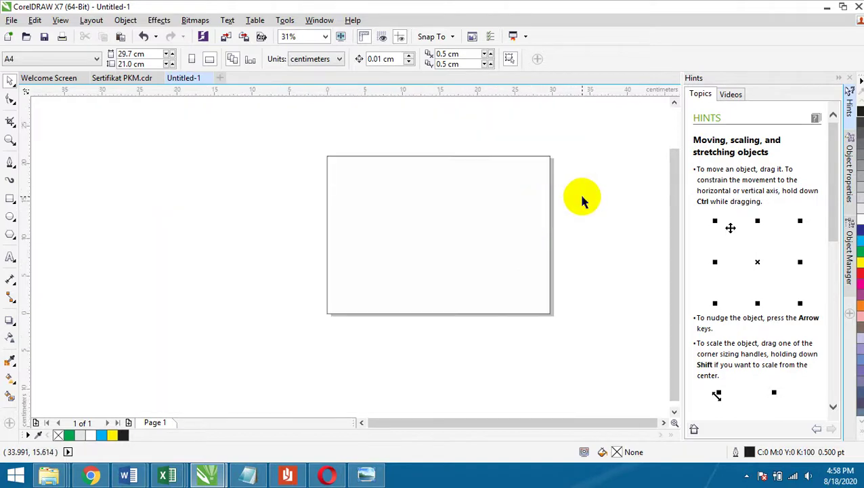
click(369, 473)
scroll(552, 264, down, 1)
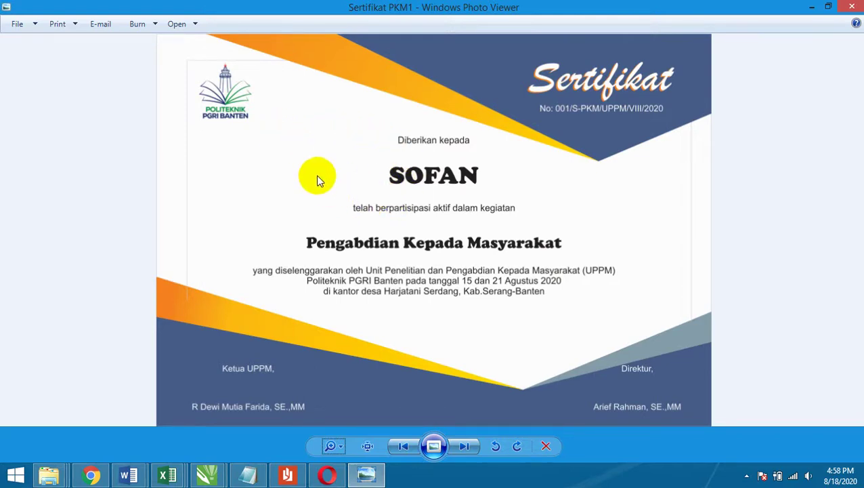
click(206, 474)
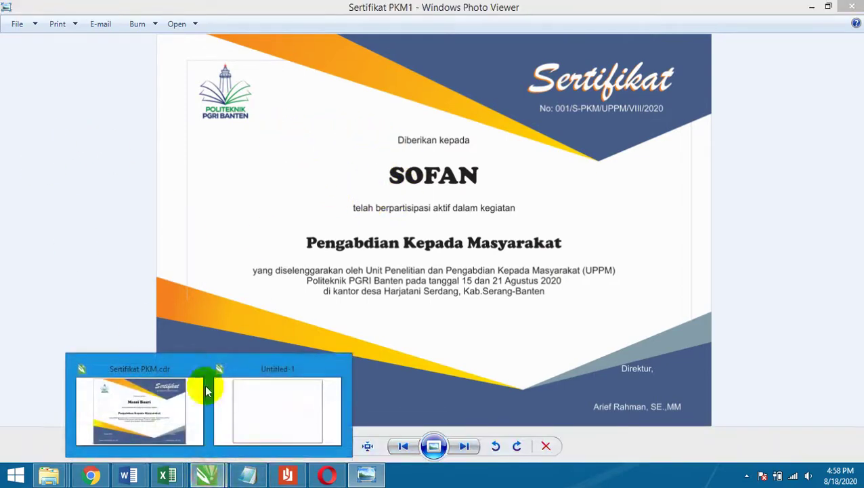
click(288, 413)
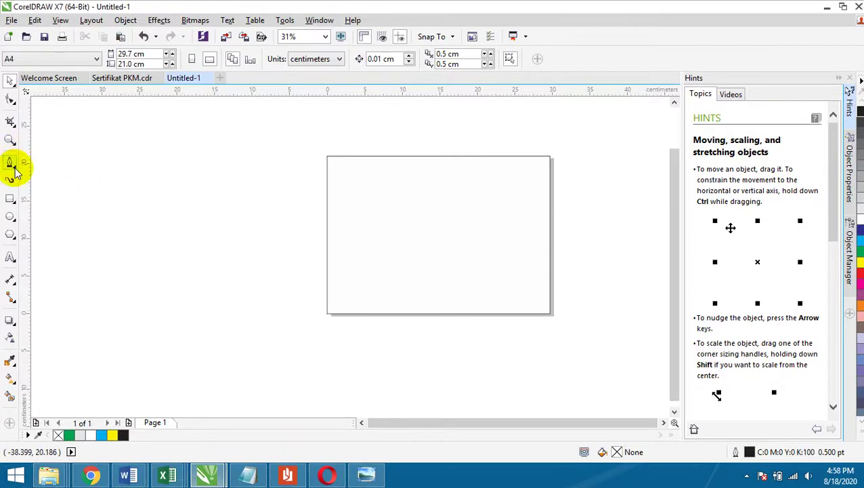
click(15, 168)
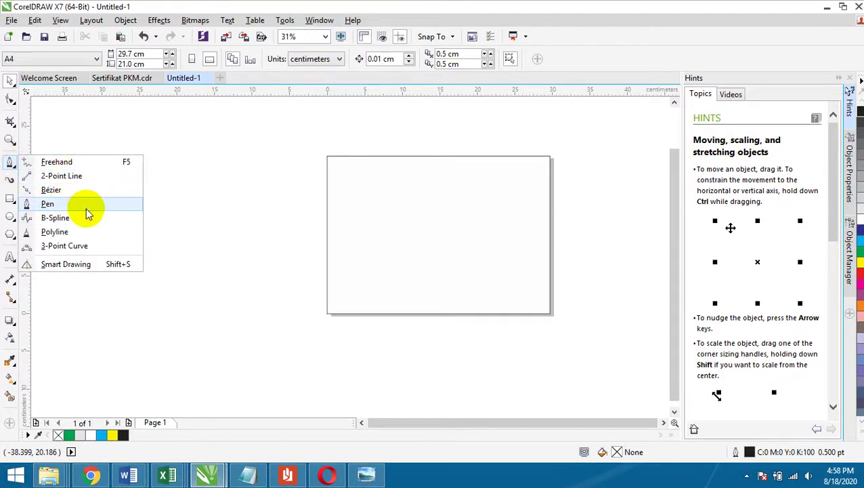
click(298, 250)
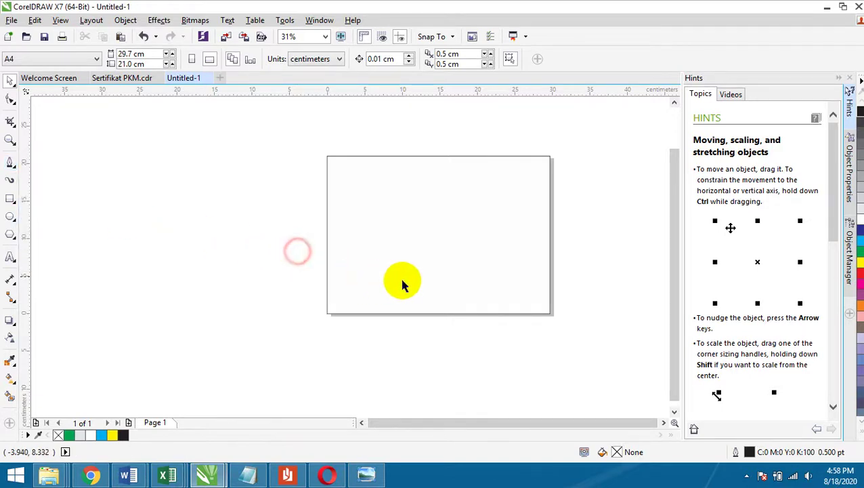
click(664, 422)
drag(670, 377, 666, 366)
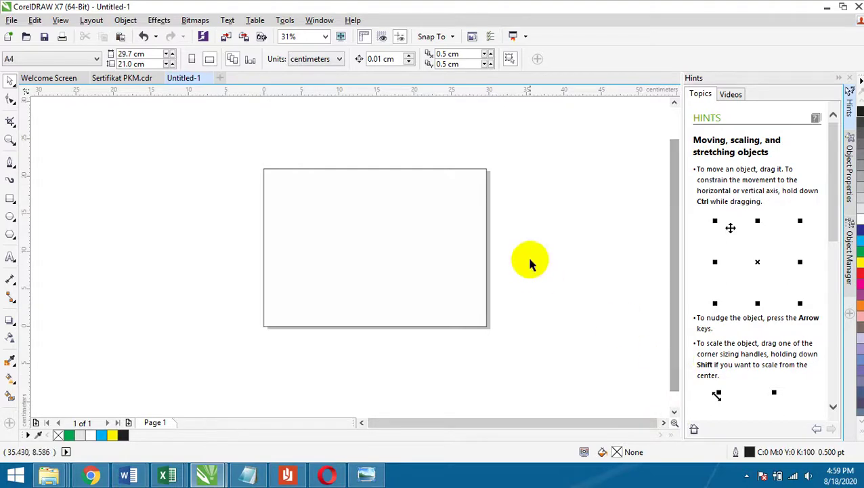
Step: Study the corner shapes of the sample certificate in Windows Photo Viewer against the blank Untitled-1 page in CorelDRAW
click(373, 473)
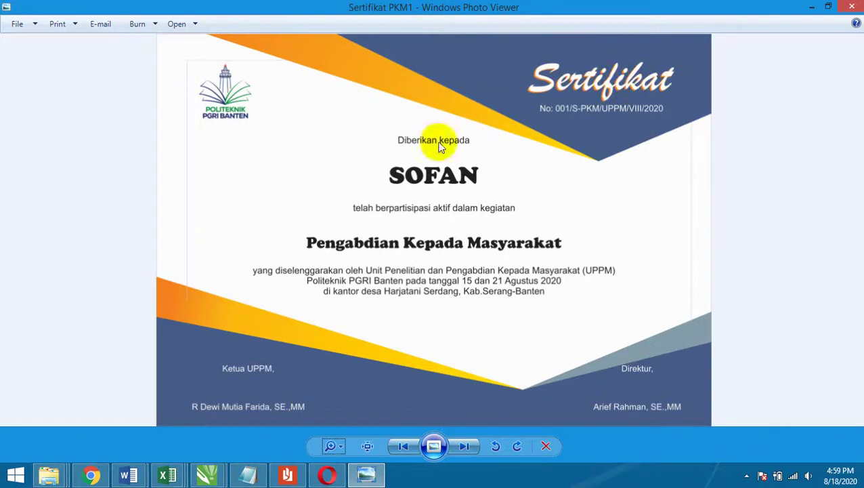
click(205, 468)
click(309, 401)
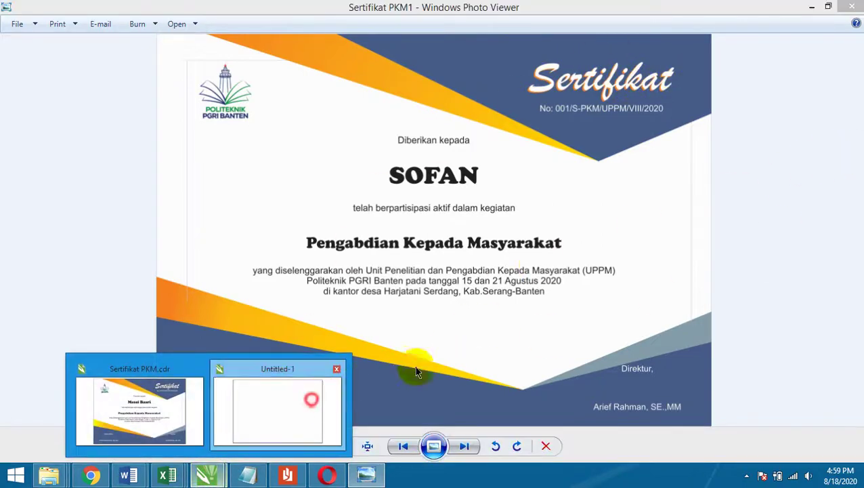
scroll(517, 201, up, 2)
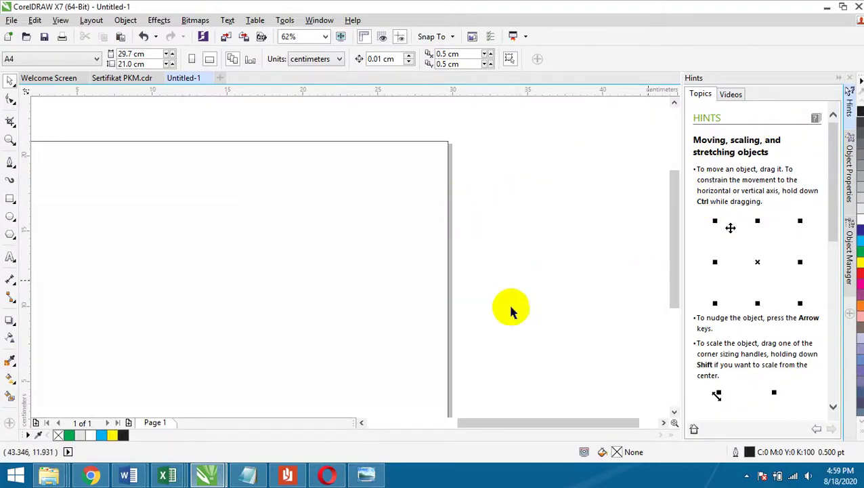
click(365, 473)
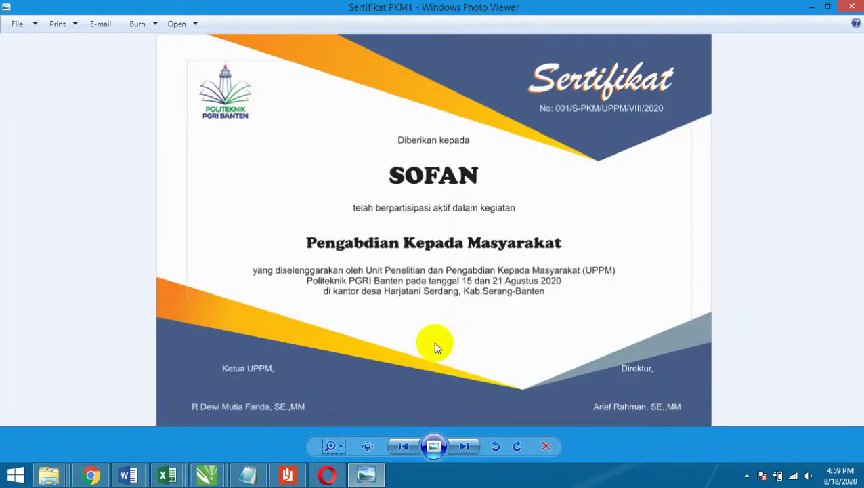
click(210, 474)
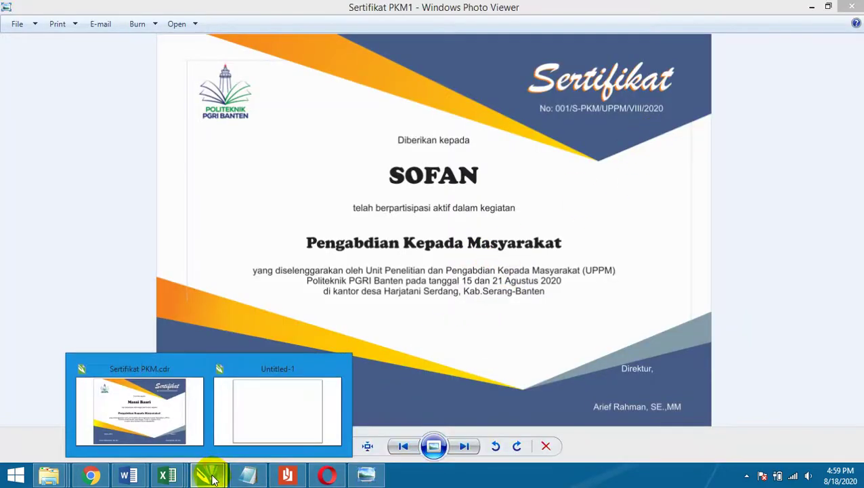
click(281, 437)
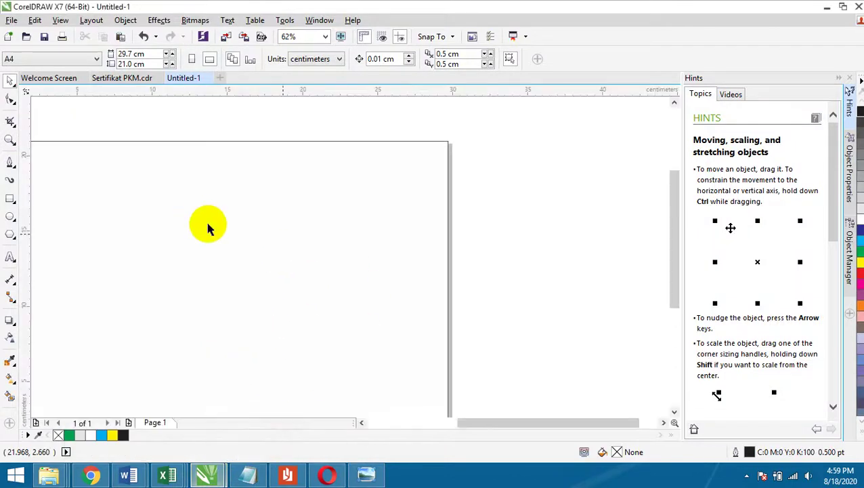
drag(498, 423, 475, 421)
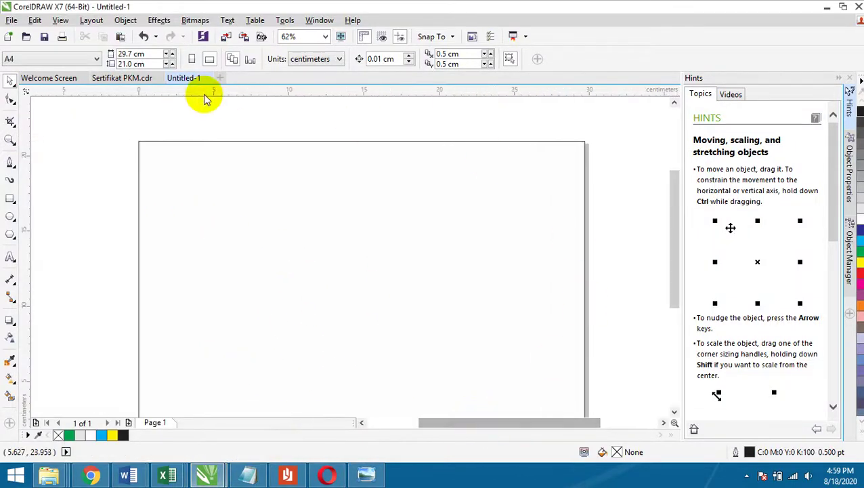
Step: With the Pen tool, draw a closed four-cornered shape about 20 by 8.1 cm in the page's upper-right corner and fill it blue (C60 M40 Y0 K0)
click(10, 164)
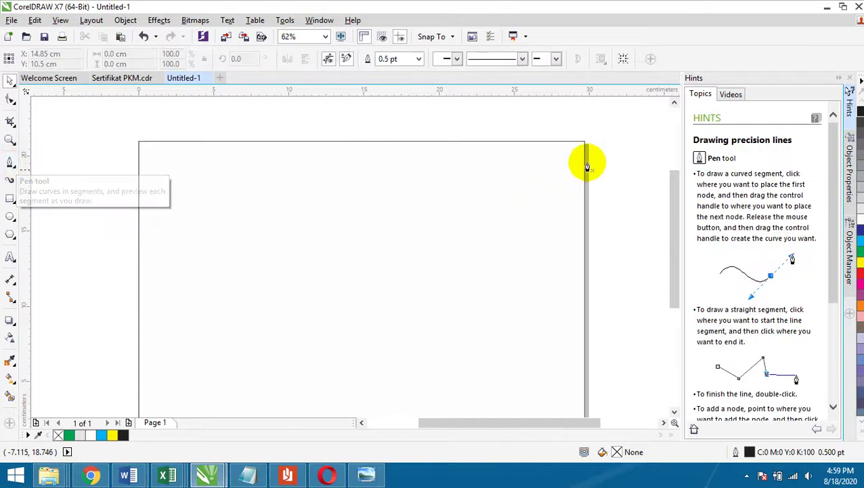
key(alt+Tab)
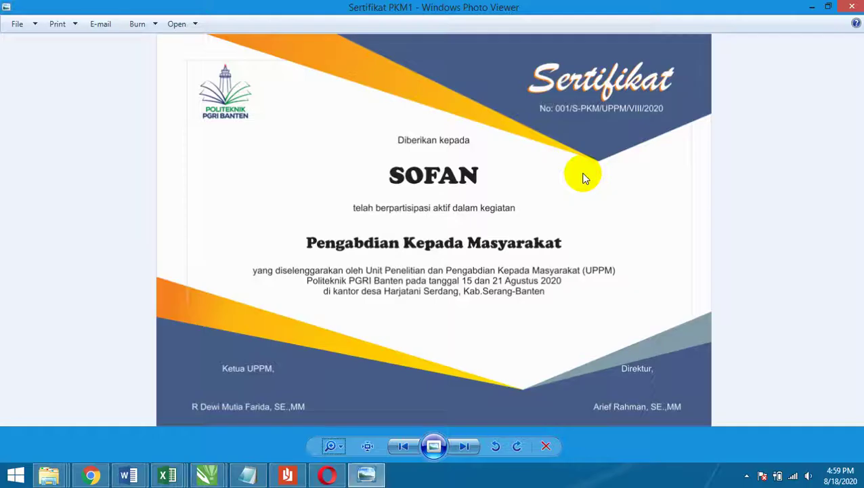
key(alt+Tab)
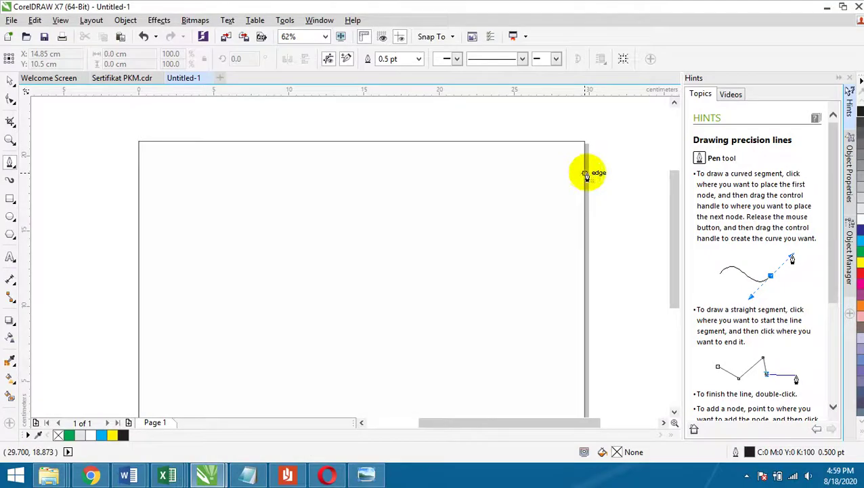
click(584, 217)
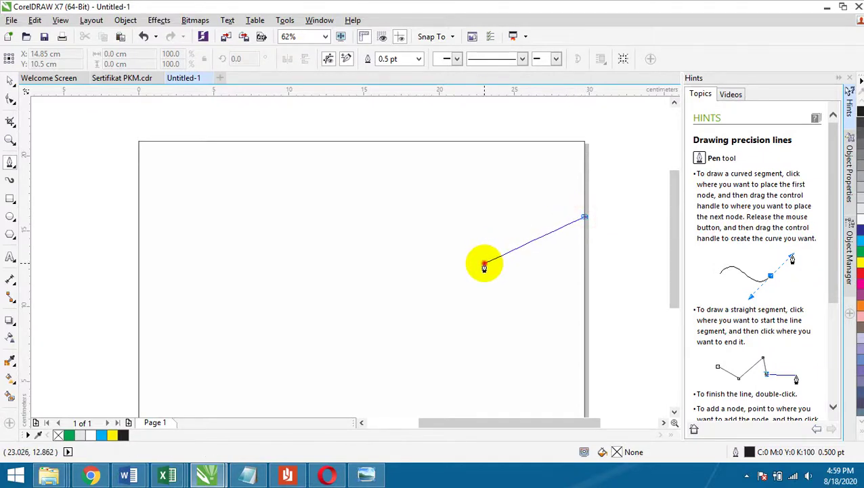
double_click(484, 267)
click(483, 265)
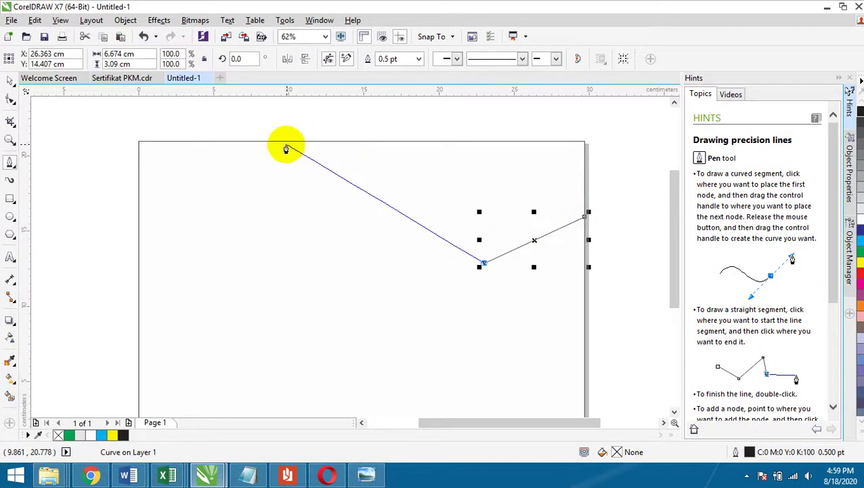
click(284, 140)
double_click(585, 141)
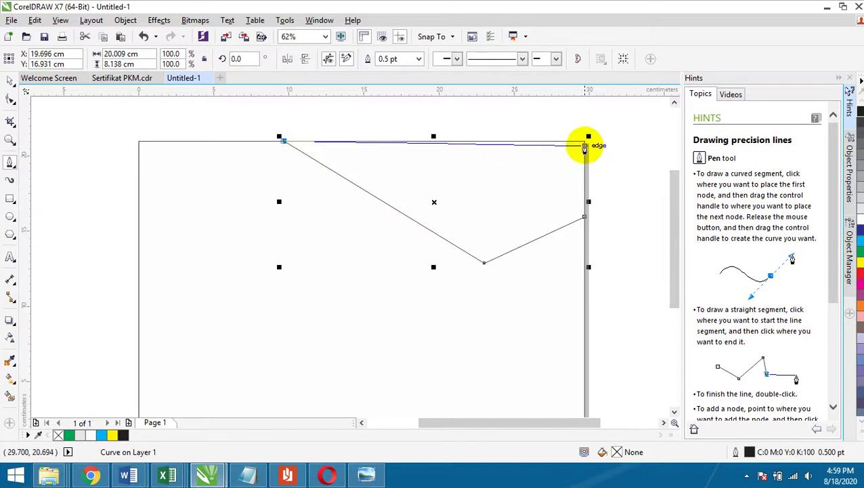
click(585, 142)
click(584, 217)
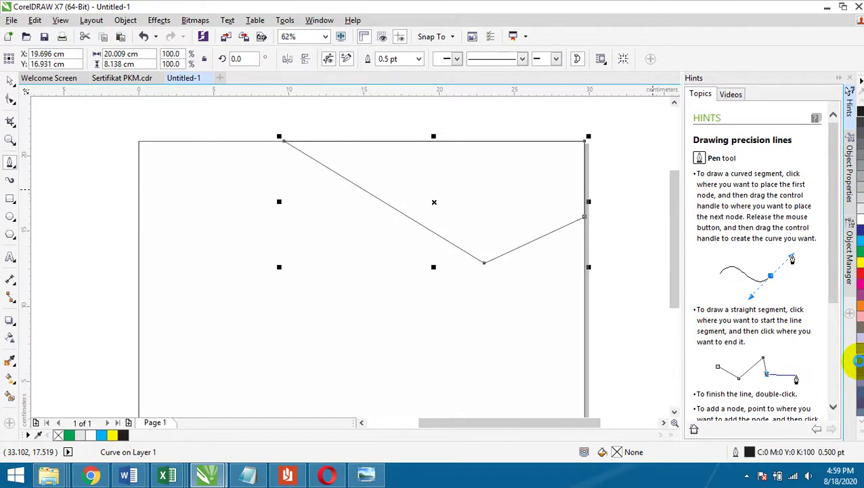
click(857, 360)
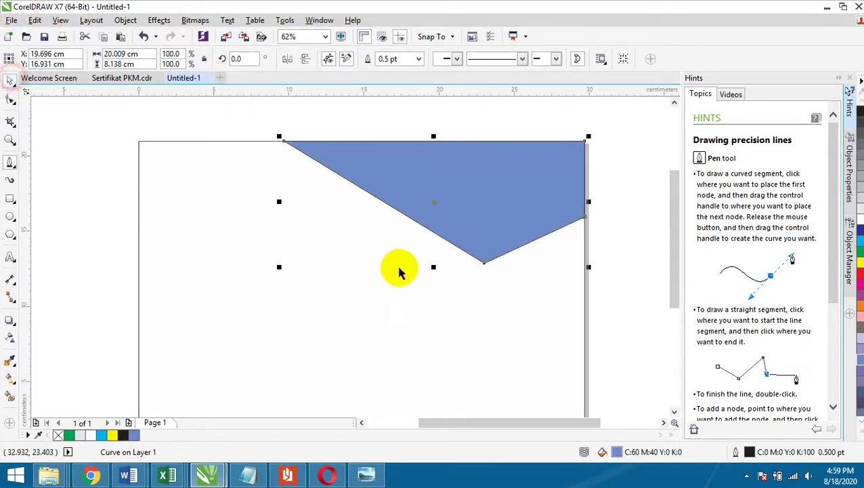
Step: Examine the black outline along the blue corner shape's edge up close
key(space)
scroll(450, 203, up, 6)
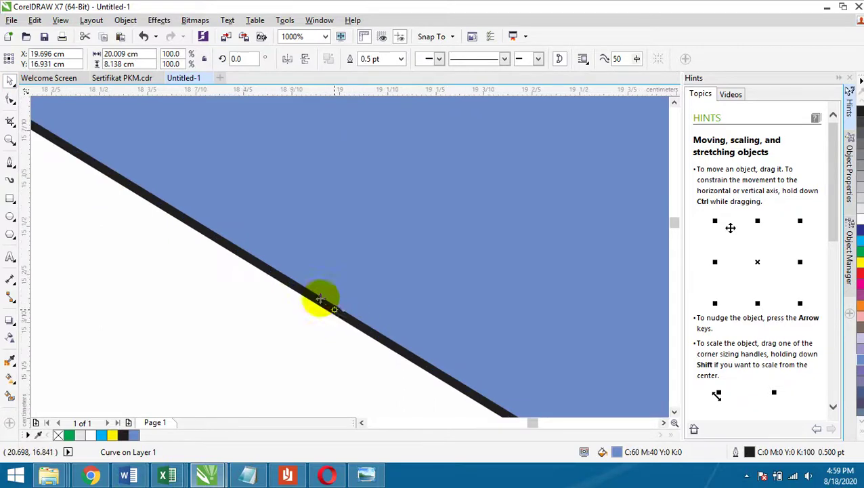
scroll(320, 298, up, 3)
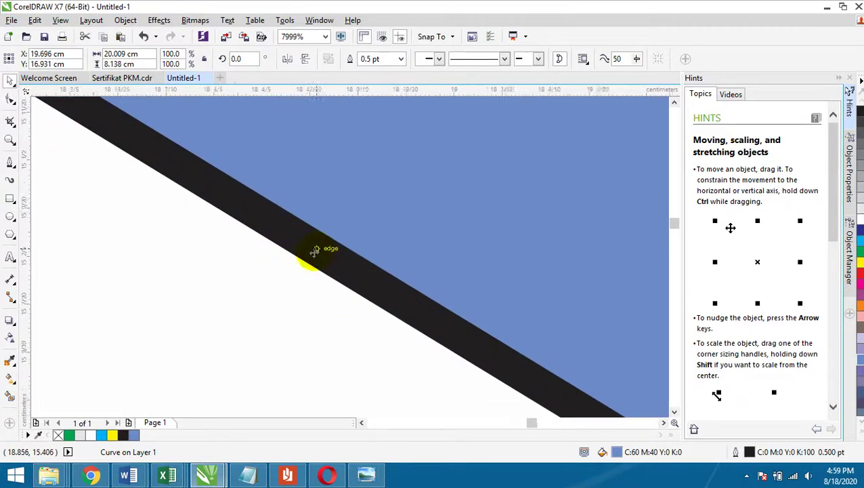
scroll(318, 249, down, 6)
scroll(365, 271, down, 2)
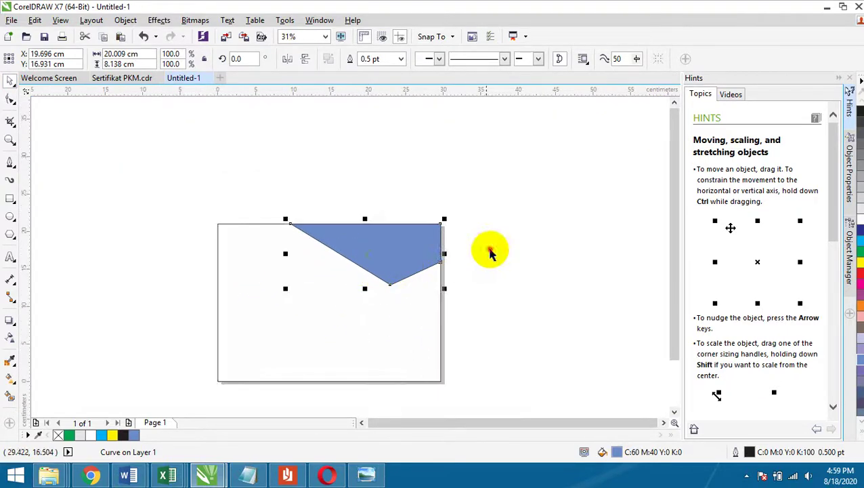
click(489, 250)
click(371, 242)
scroll(366, 244, up, 1)
scroll(510, 215, up, 1)
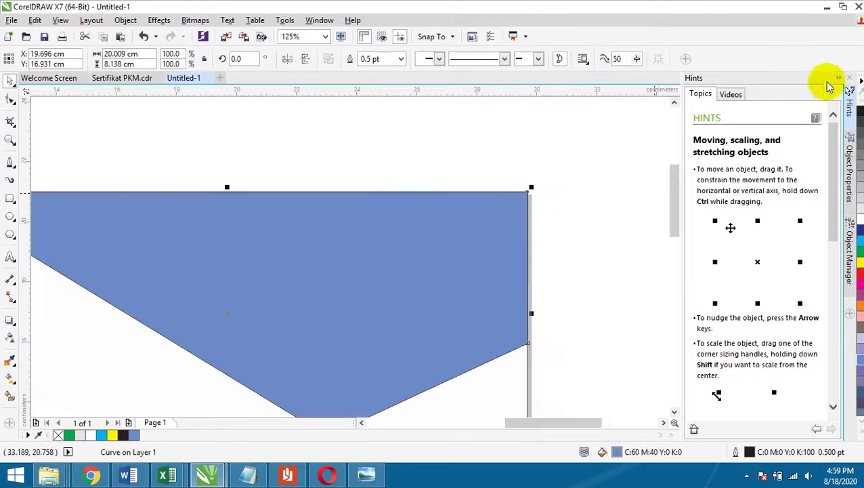
Step: Remove the blue corner shape's outline and check its slanted edge up close
click(857, 427)
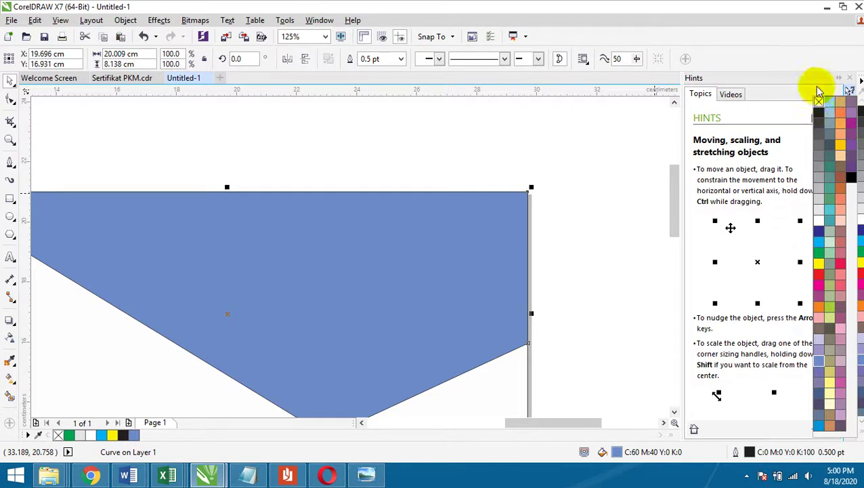
right_click(819, 105)
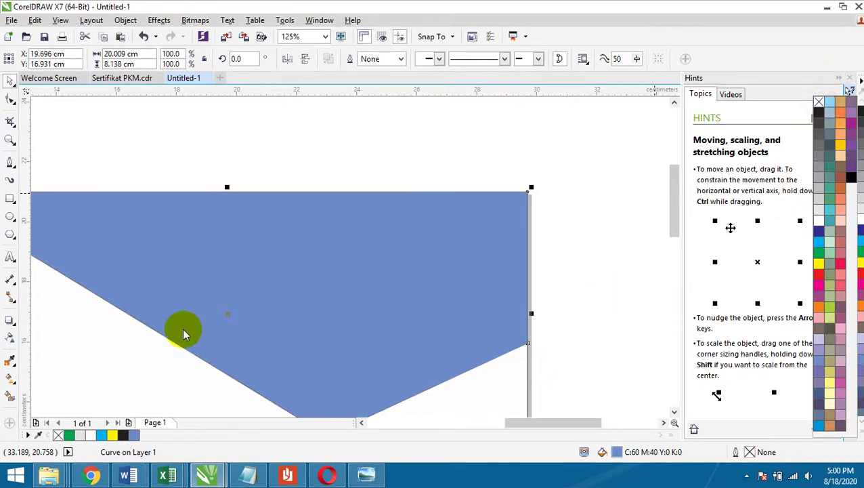
scroll(155, 337, up, 6)
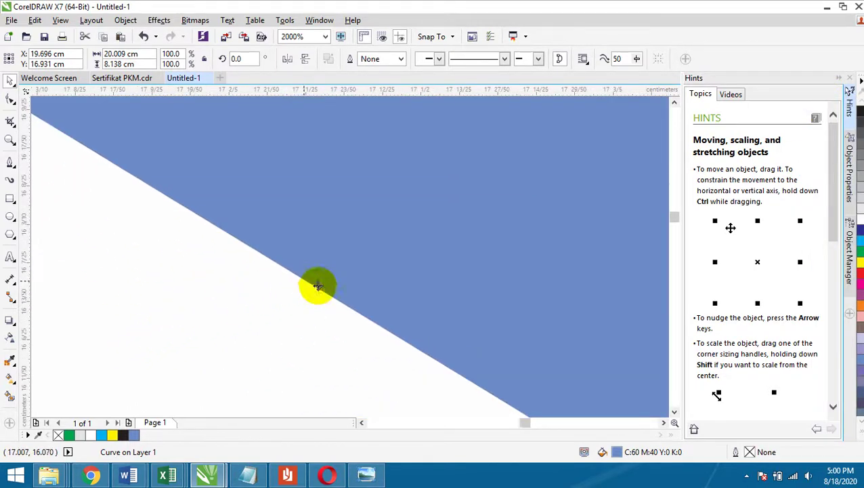
scroll(317, 285, up, 3)
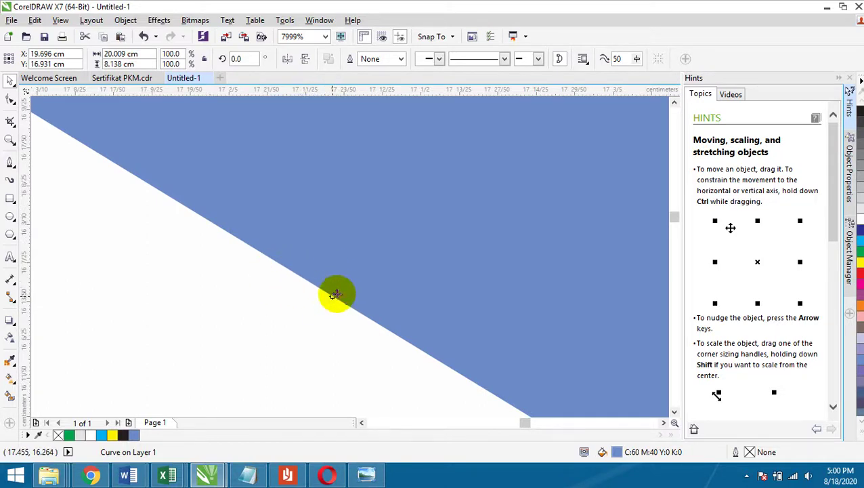
click(149, 267)
click(295, 251)
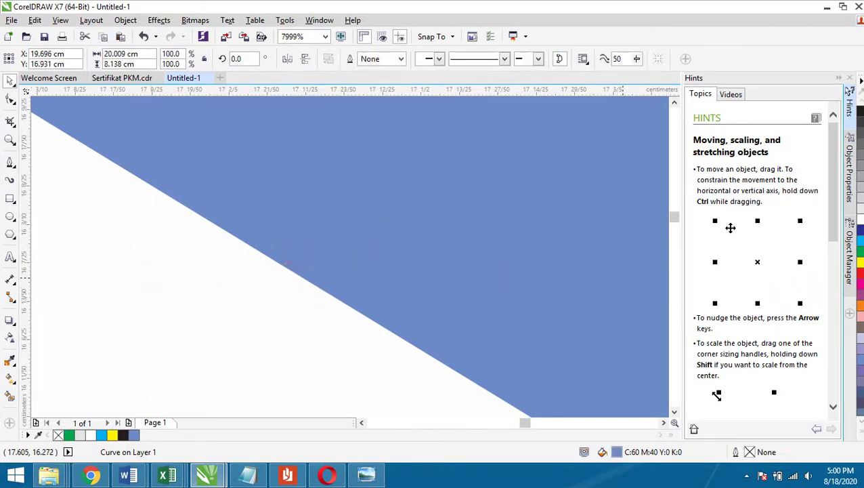
Step: Try a red hairline outline on the blue corner shape and remove it again
right_click(858, 272)
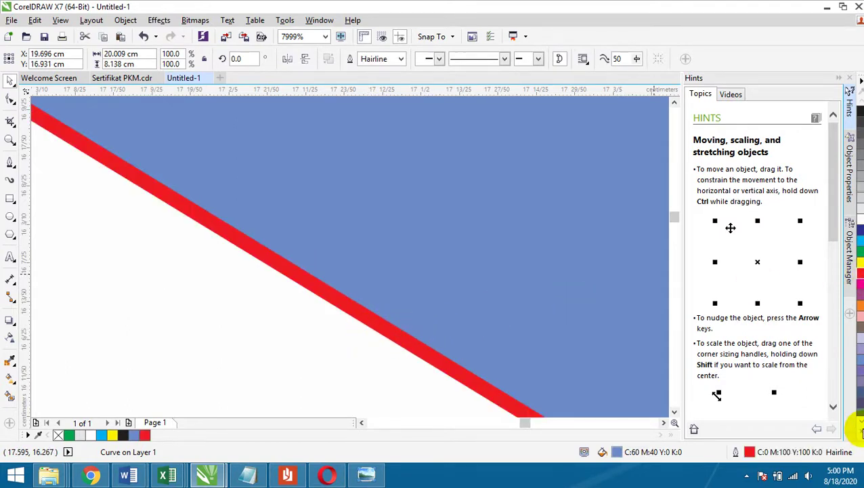
click(860, 430)
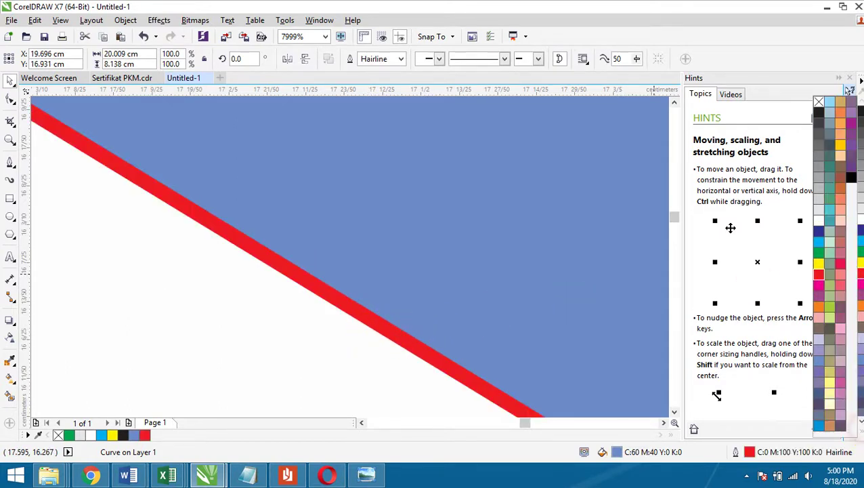
right_click(818, 103)
click(380, 263)
Step: Compare the whole blue corner shape with the sample certificate in Windows Photo Viewer
scroll(378, 262, down, 2)
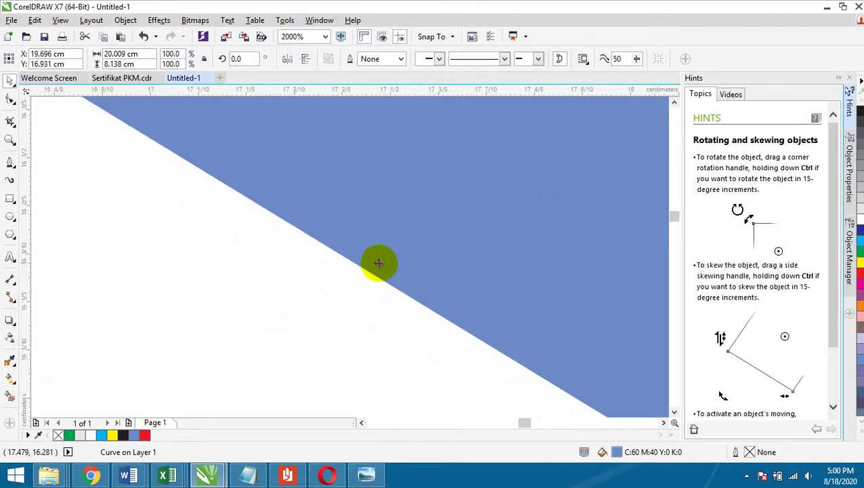
scroll(378, 263, down, 5)
key(alt+Tab)
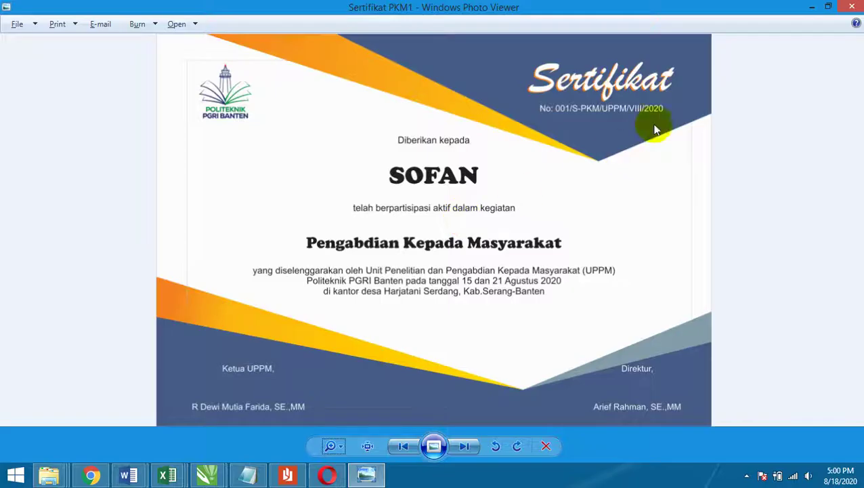
Step: Reduce the blue corner shape's height to about 7.15 cm by raising its lower point
key(alt+Tab)
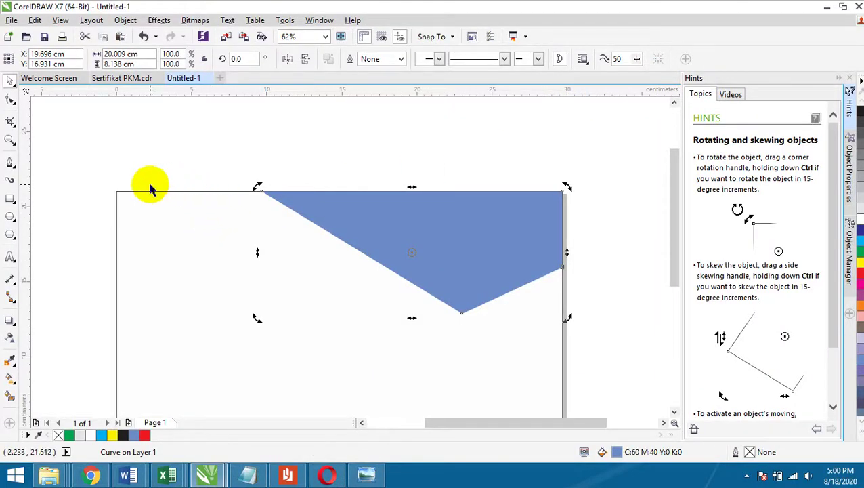
click(627, 218)
click(490, 258)
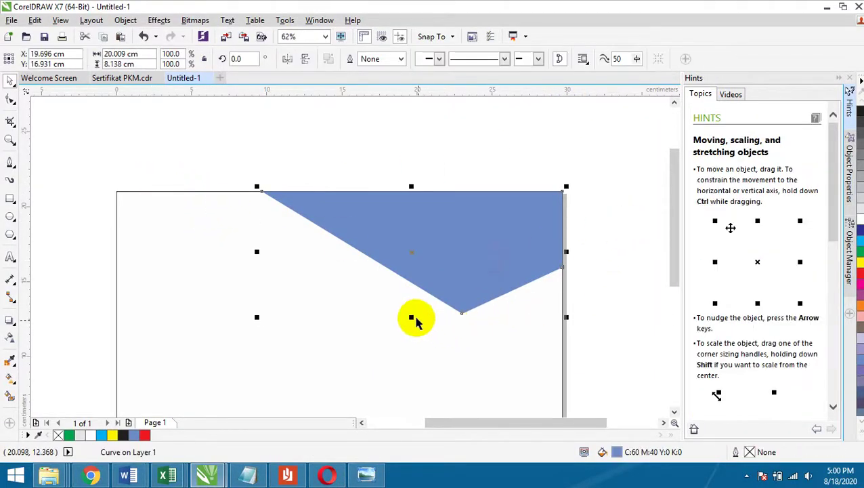
mouse_move(411, 317)
mouse_down()
mouse_move(466, 260)
mouse_move(416, 309)
mouse_move(407, 301)
mouse_up()
click(476, 135)
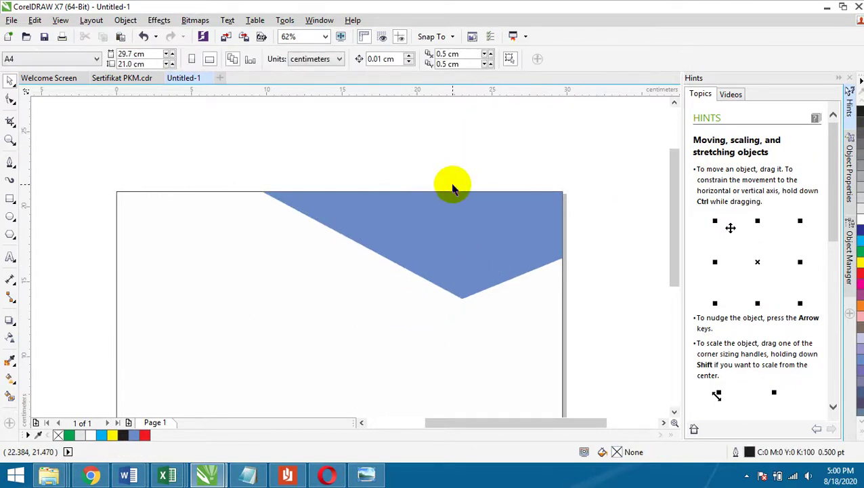
Step: Following the sample, draw a closed triangle about 19.1 by 7.15 cm with the Pen tool against the blue shape's slanted edge
click(366, 477)
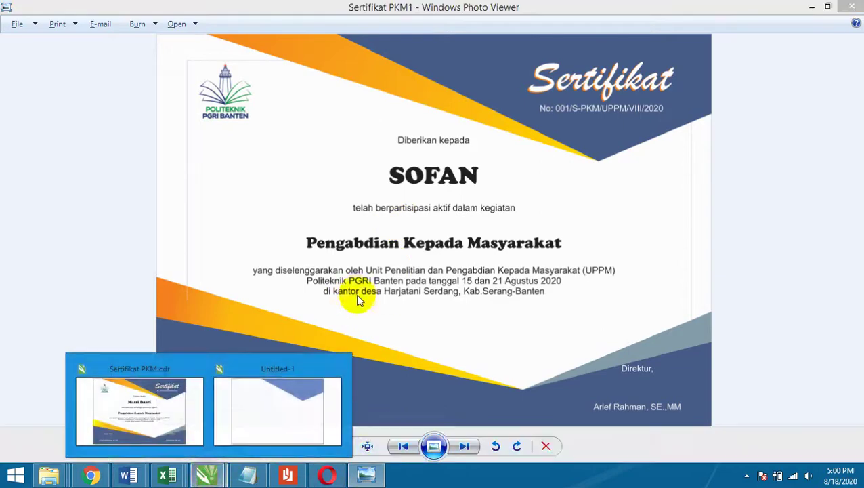
key(alt+Tab)
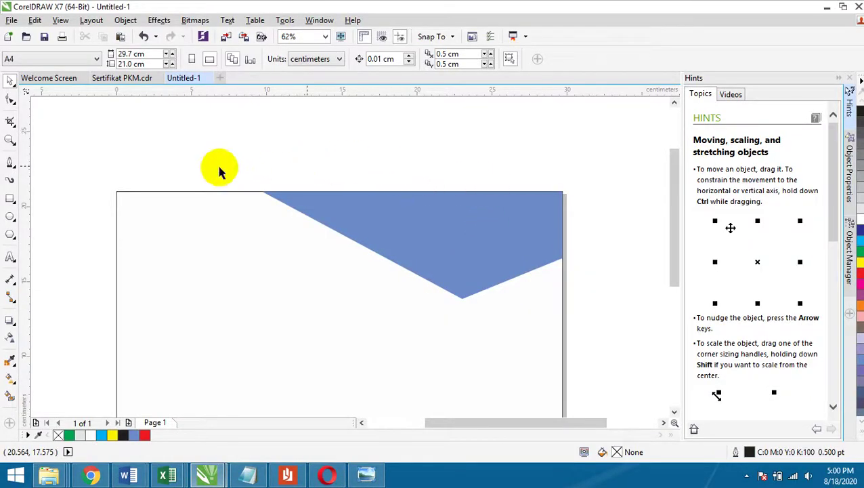
click(9, 163)
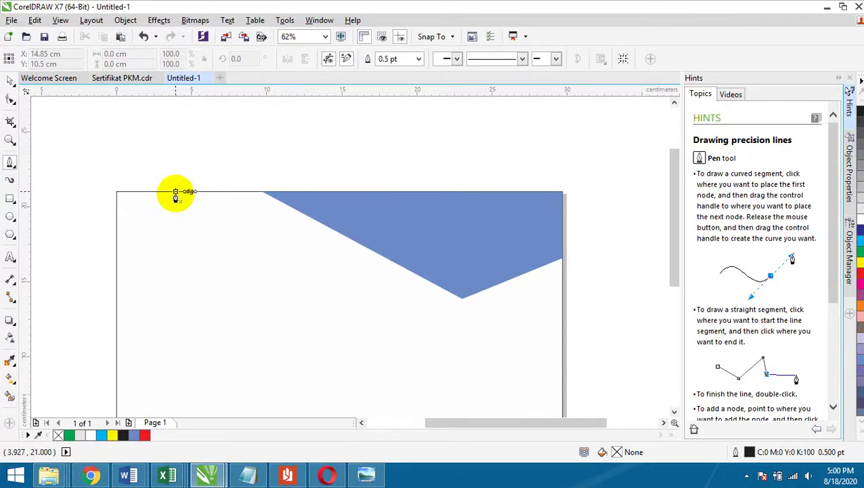
click(175, 192)
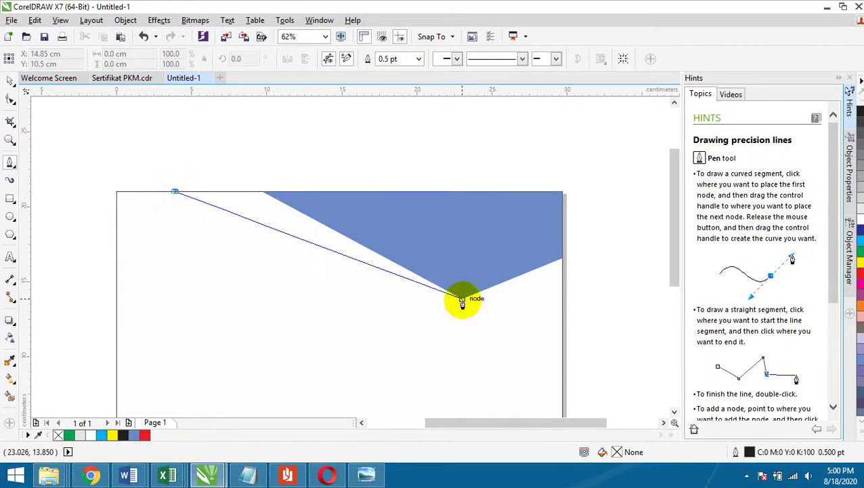
click(460, 300)
double_click(262, 195)
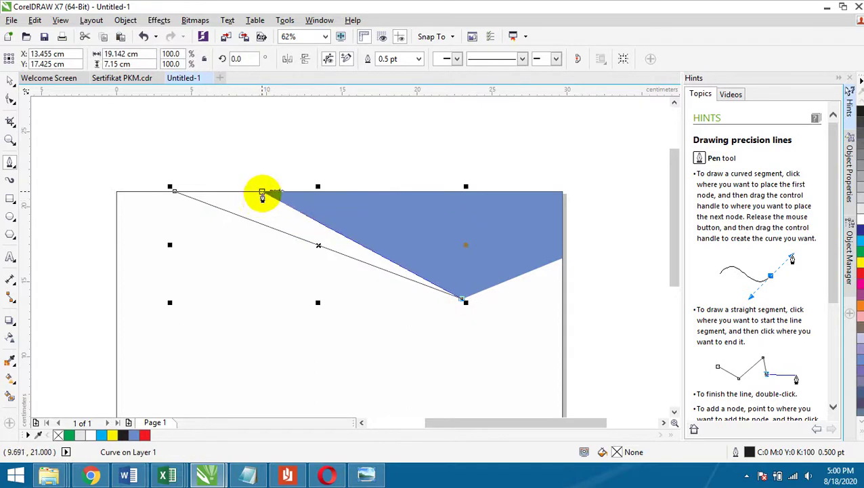
click(173, 190)
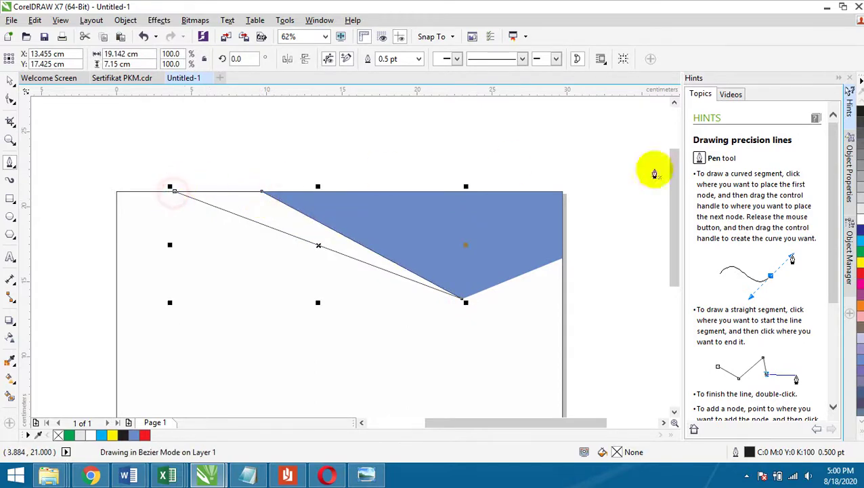
Step: Fill the new triangle with orange (C:0 M:60 Y:100 K:0) and remove its outline
click(858, 304)
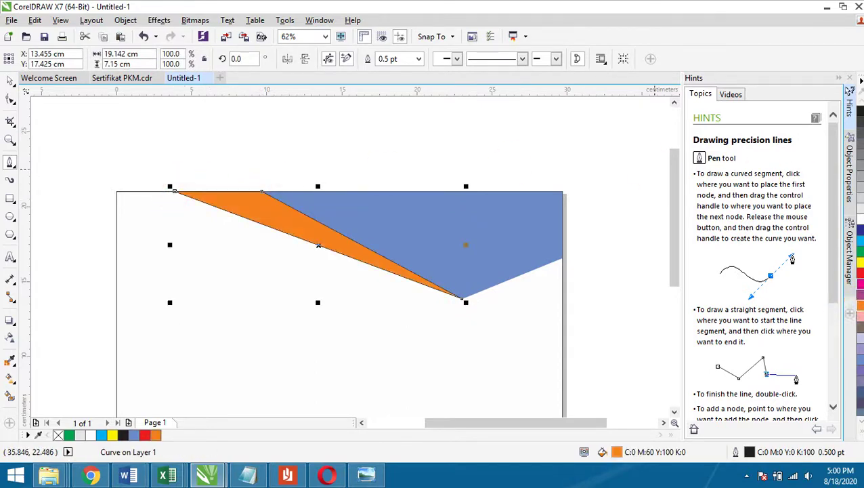
click(858, 424)
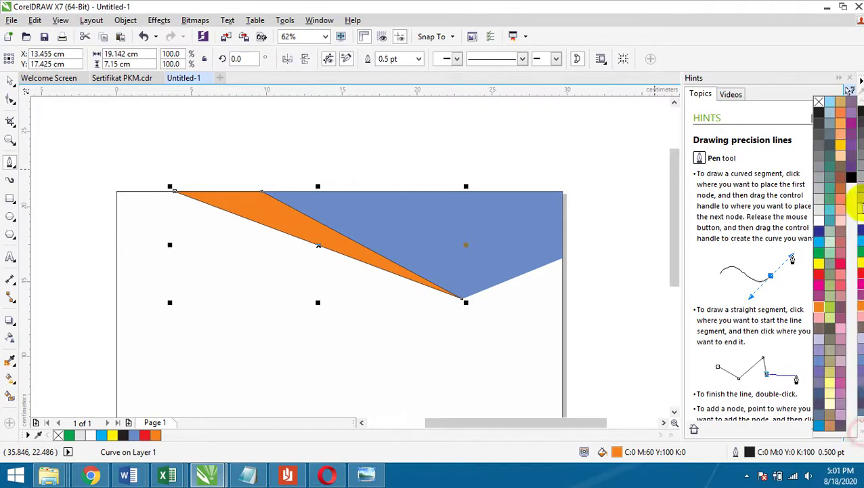
right_click(819, 102)
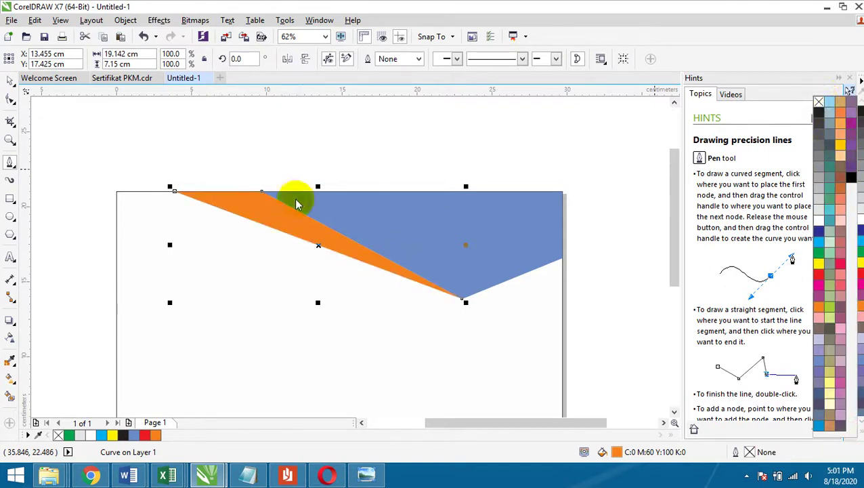
click(224, 157)
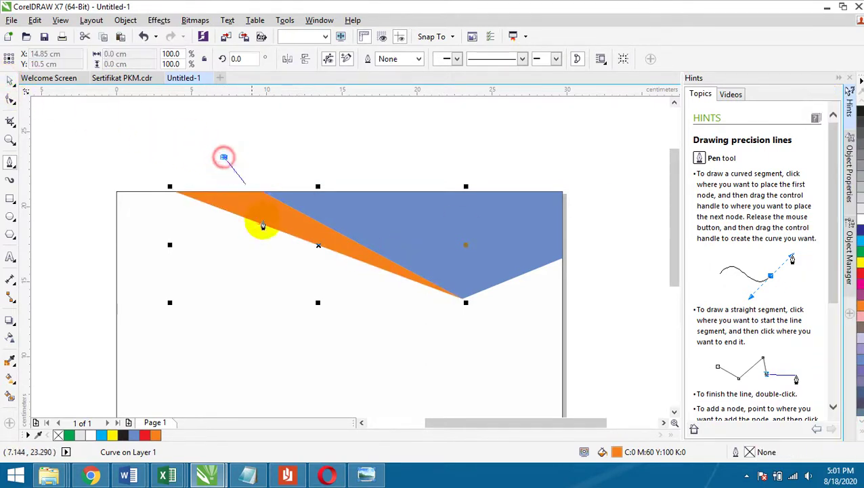
key(Escape)
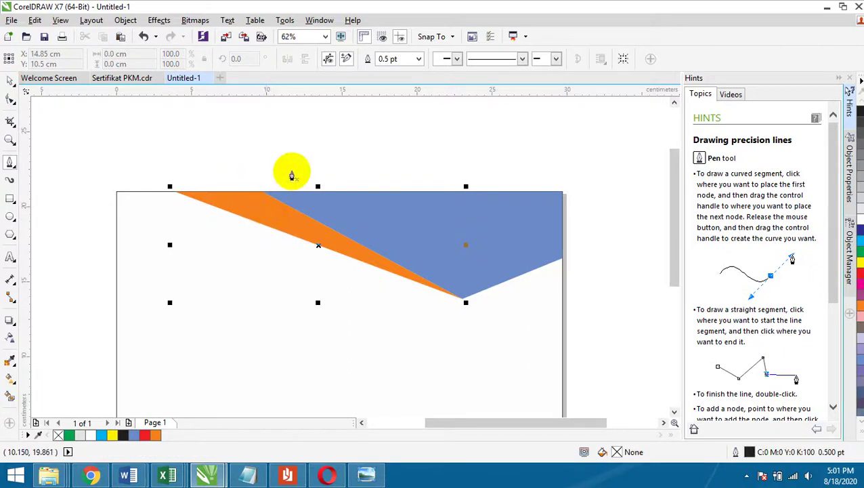
Step: Examine the orange triangle's edges up close and against the blue corner shape
click(11, 81)
click(57, 115)
scroll(291, 226, up, 3)
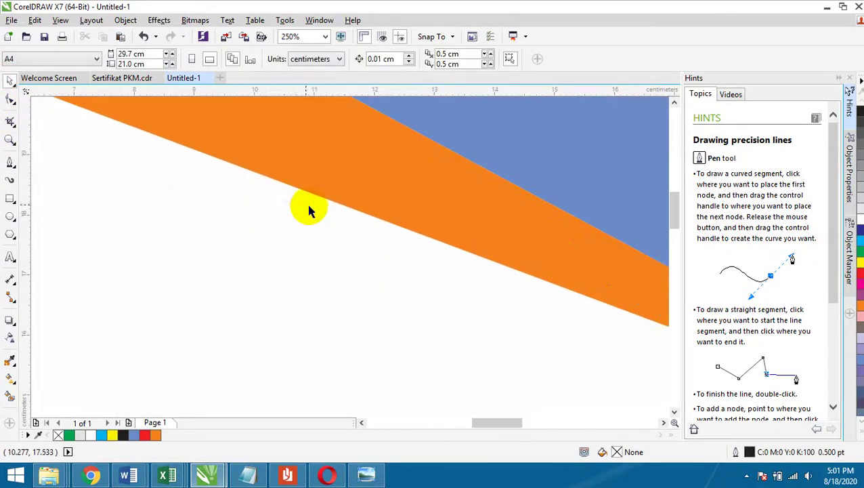
click(326, 198)
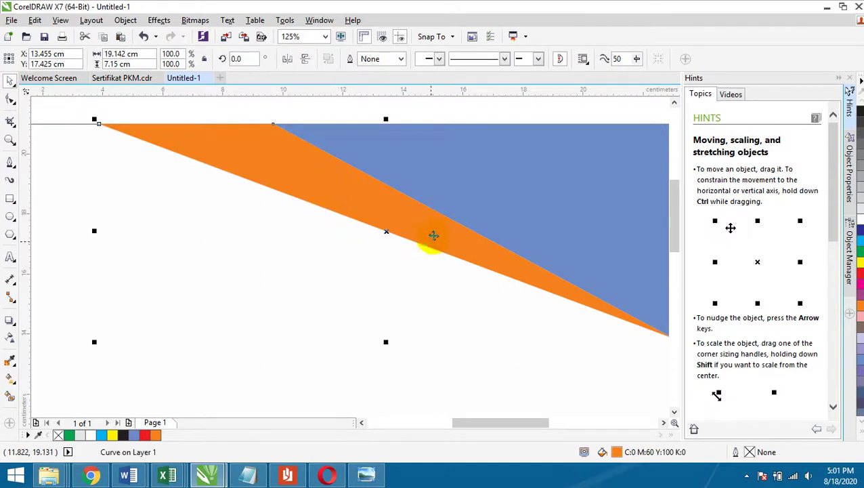
scroll(410, 233, down, 3)
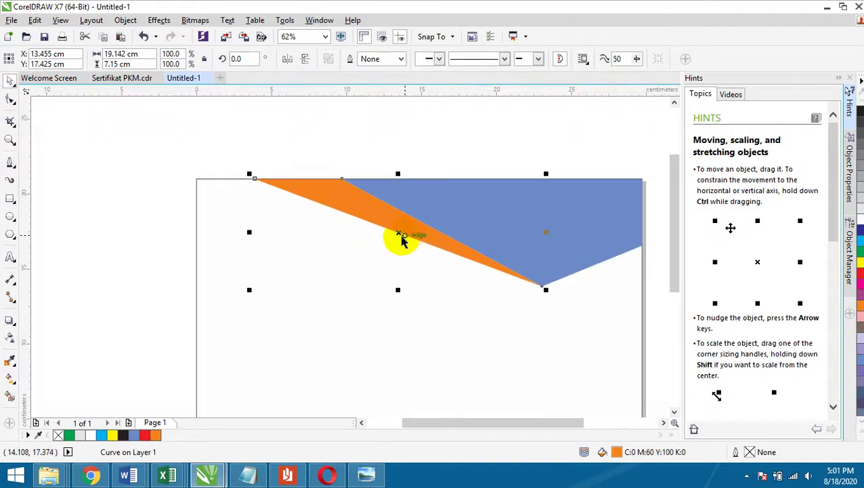
click(349, 135)
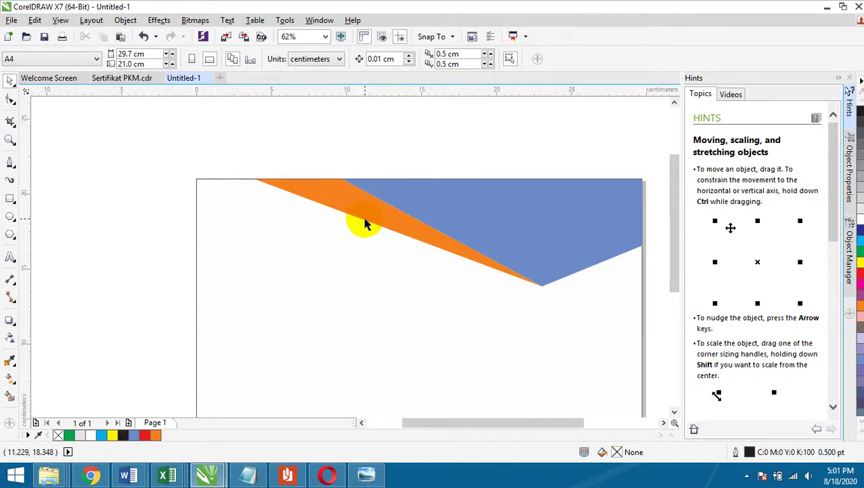
click(368, 219)
scroll(366, 208, up, 3)
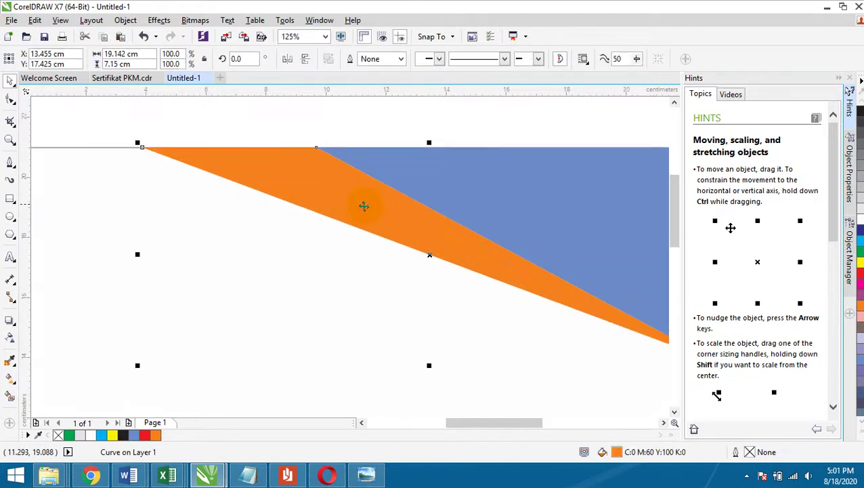
scroll(364, 206, down, 3)
Step: Apply an interactive orange-to-white linear fountain fill along the triangle toward the blue shape's lowest point
key(g)
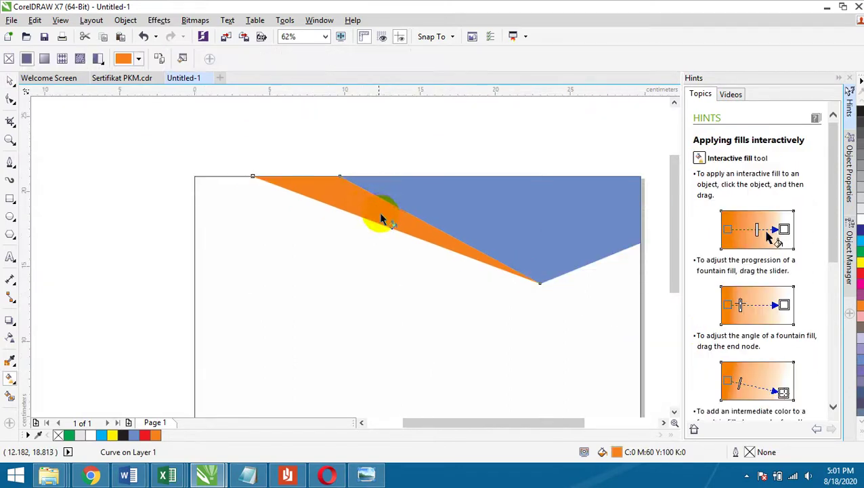
click(355, 199)
drag(410, 231, 549, 269)
click(214, 170)
click(429, 218)
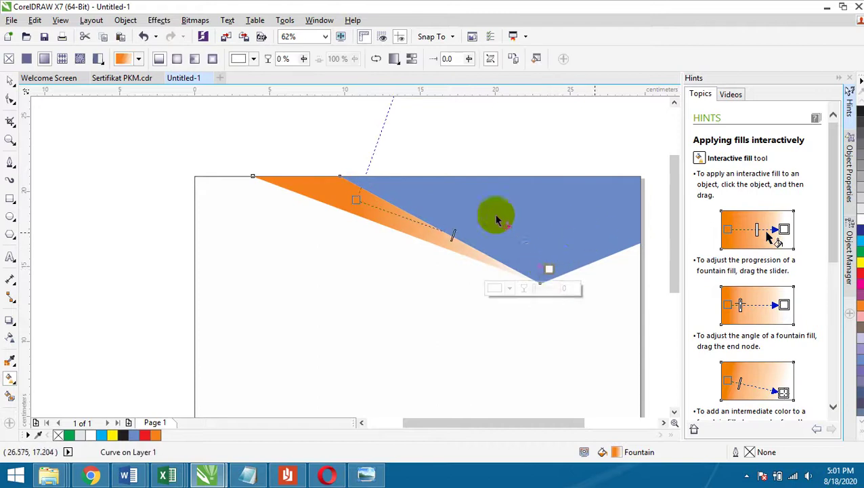
Step: Move the fountain fill's orange start node farther toward the triangle's wide end and change its end colour to yellow
drag(357, 199, 346, 195)
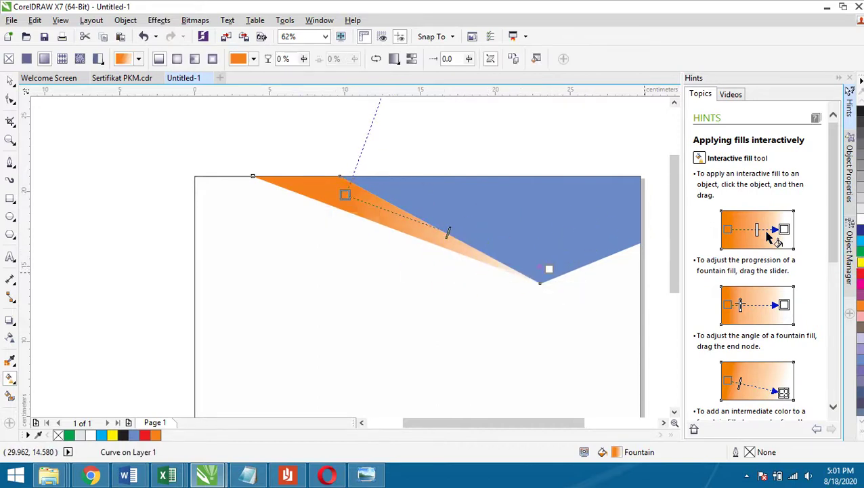
drag(849, 266, 537, 270)
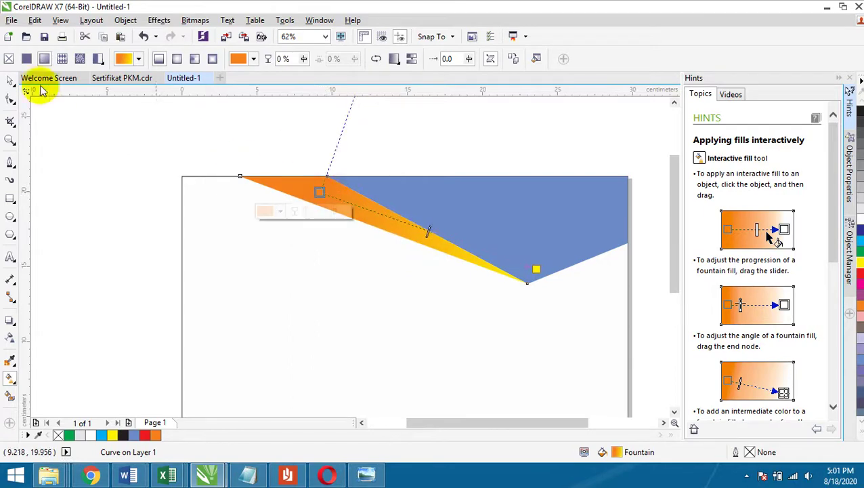
click(10, 80)
click(82, 143)
scroll(426, 252, up, 2)
scroll(426, 251, down, 3)
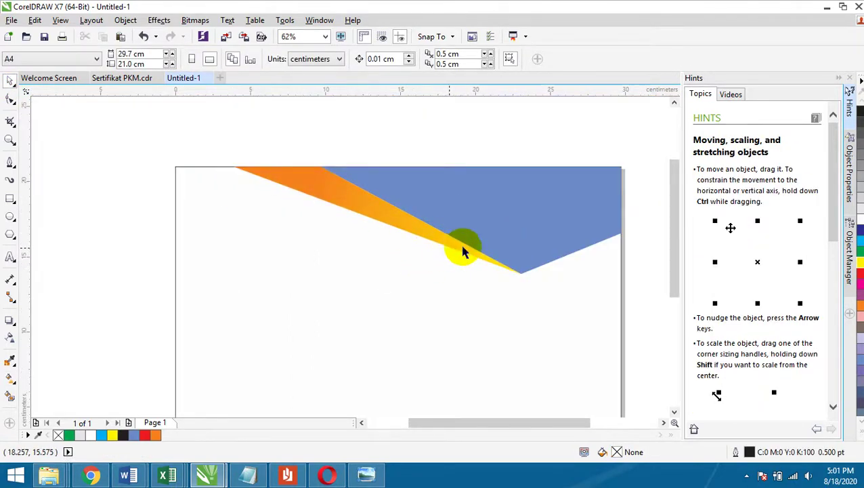
Step: Following the sample, draw a V-topped shape about 29.7 by 7.96 cm along the page's lower edge with the Pen tool
drag(675, 245, 669, 285)
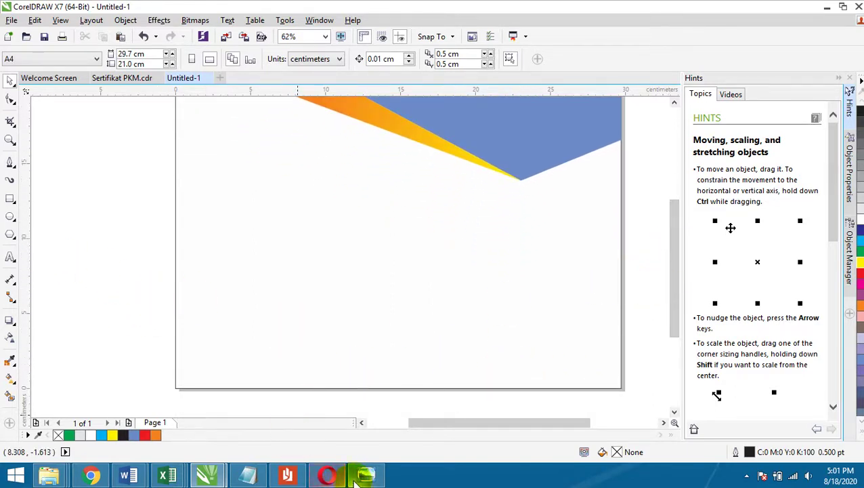
click(359, 477)
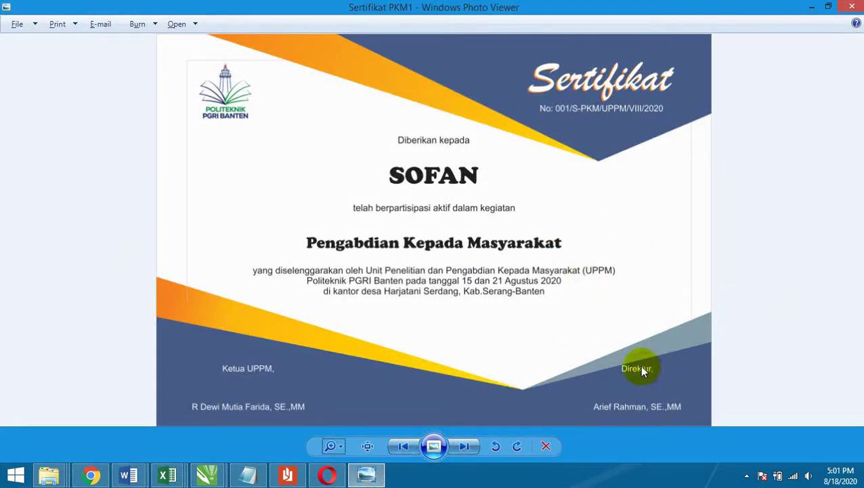
key(alt+Tab)
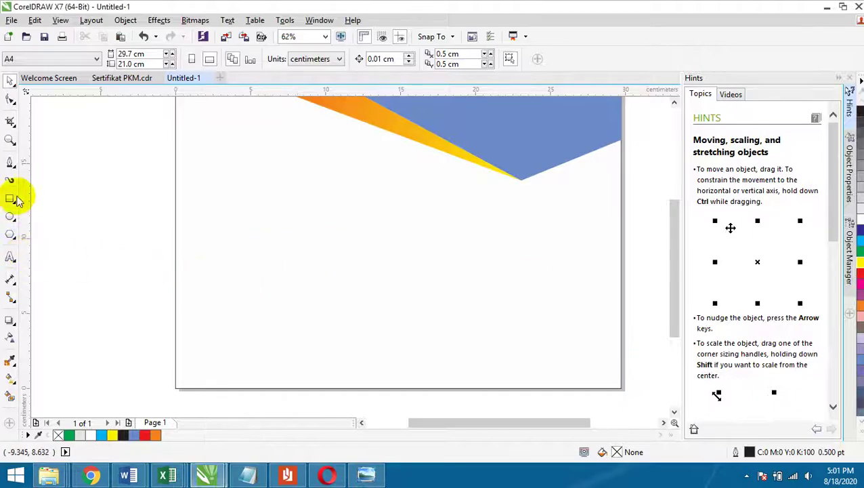
click(10, 163)
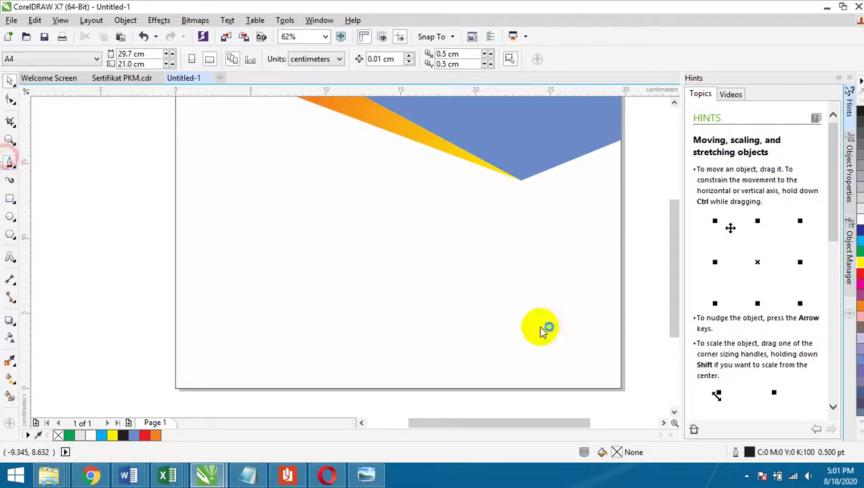
click(621, 308)
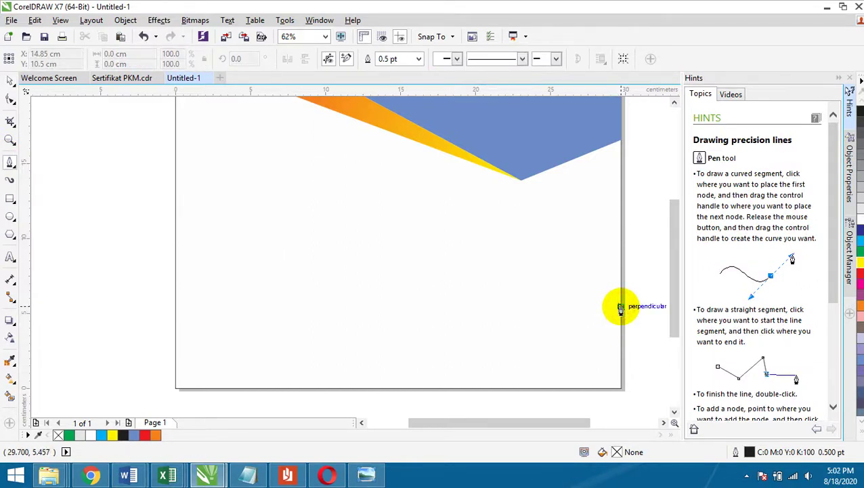
click(521, 336)
double_click(175, 269)
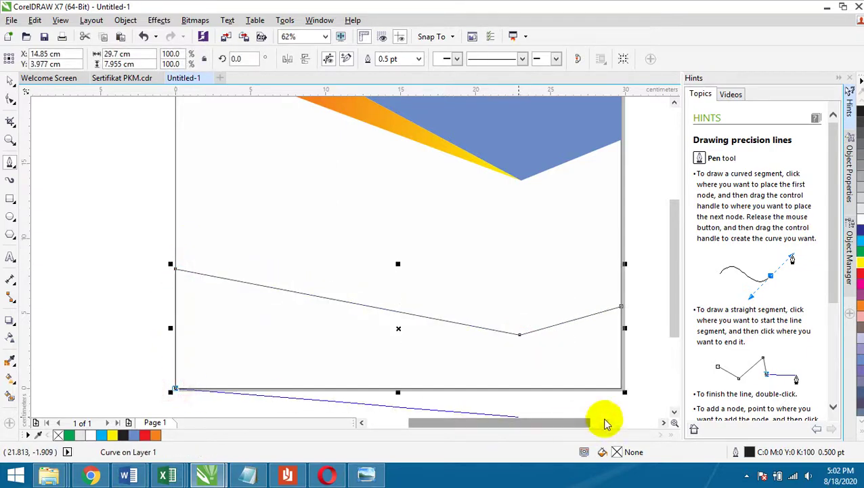
click(621, 391)
click(623, 305)
click(623, 310)
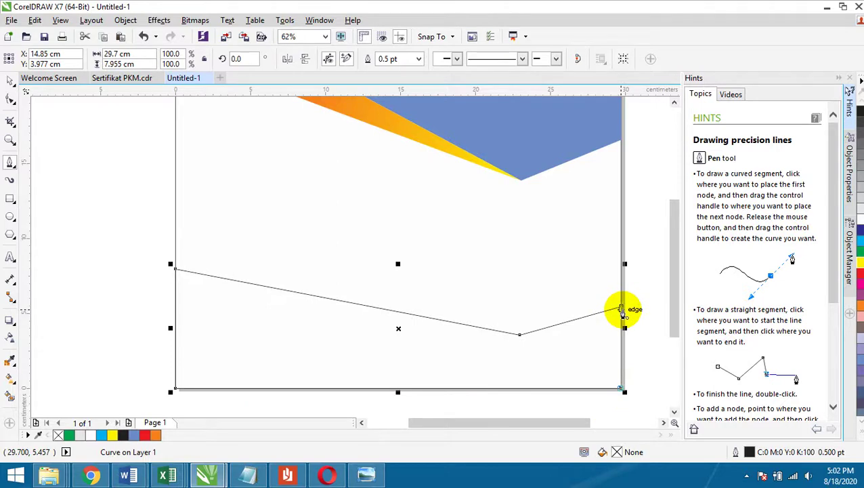
Step: Try to fill the shape along the page's lower edge with blue (C:60 M:40 Y:0 K:0)
click(859, 362)
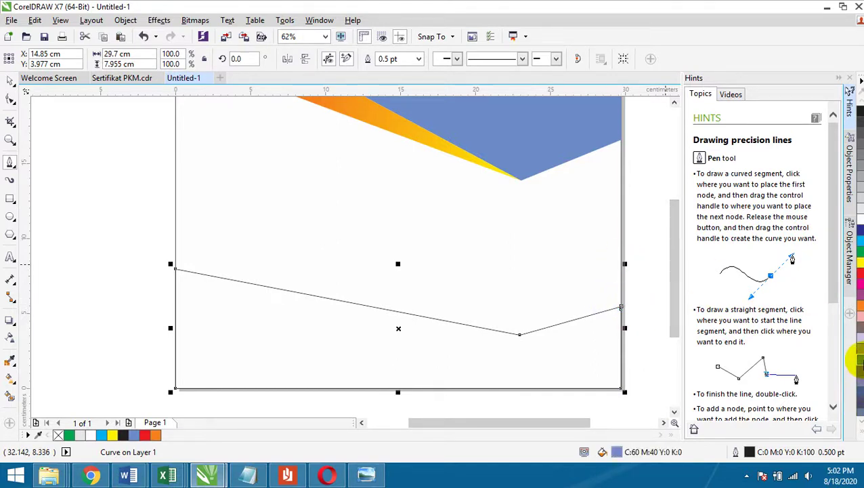
click(10, 80)
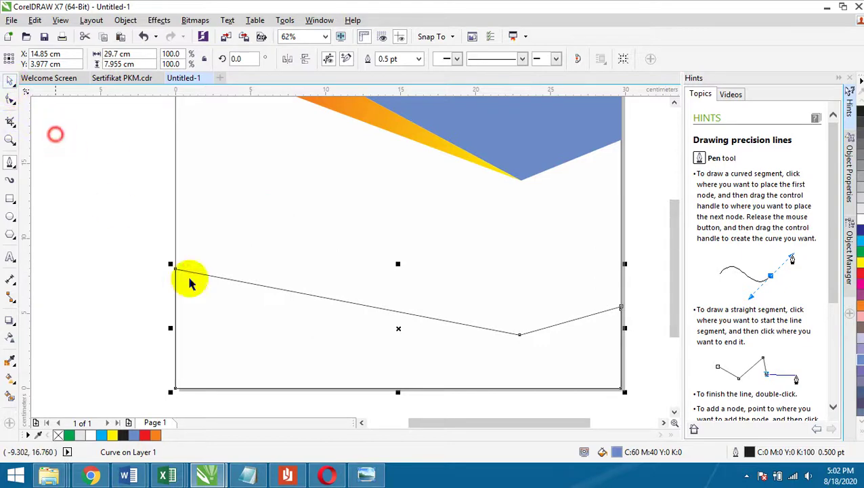
click(309, 351)
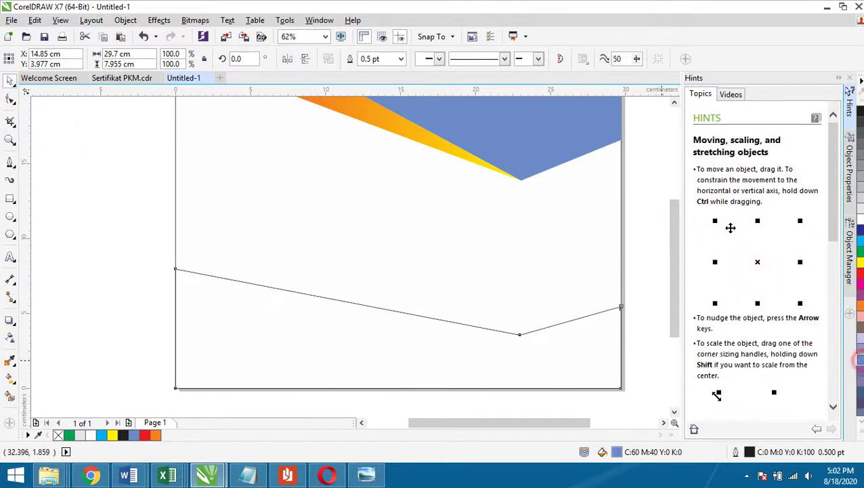
click(63, 229)
click(355, 334)
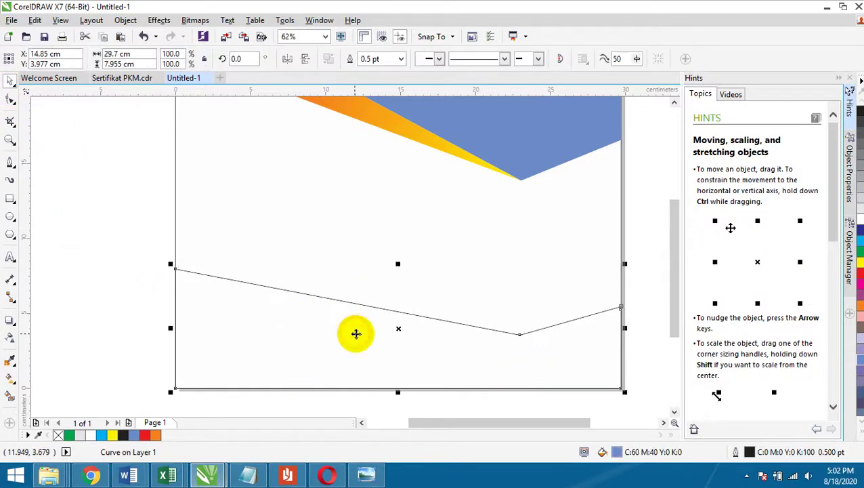
Step: Redraw the closed V-topped shape, about 29.7 by 8.08 cm, along the page's lower edge with the Pen tool
click(361, 328)
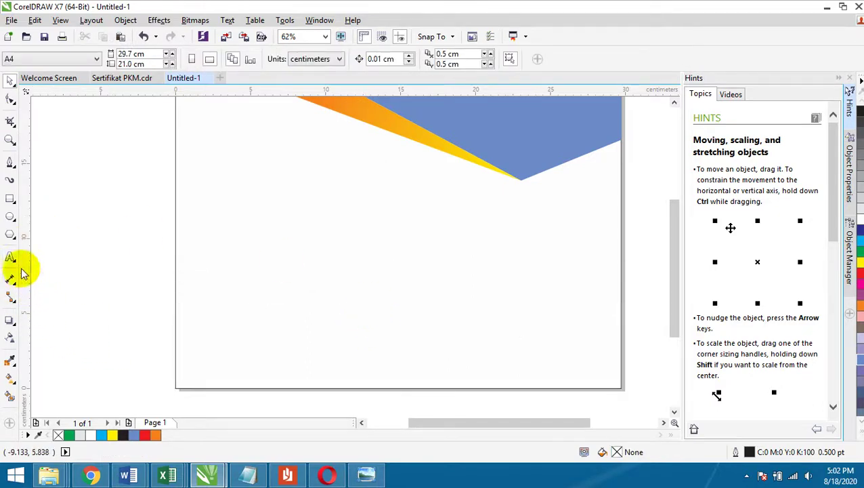
click(11, 163)
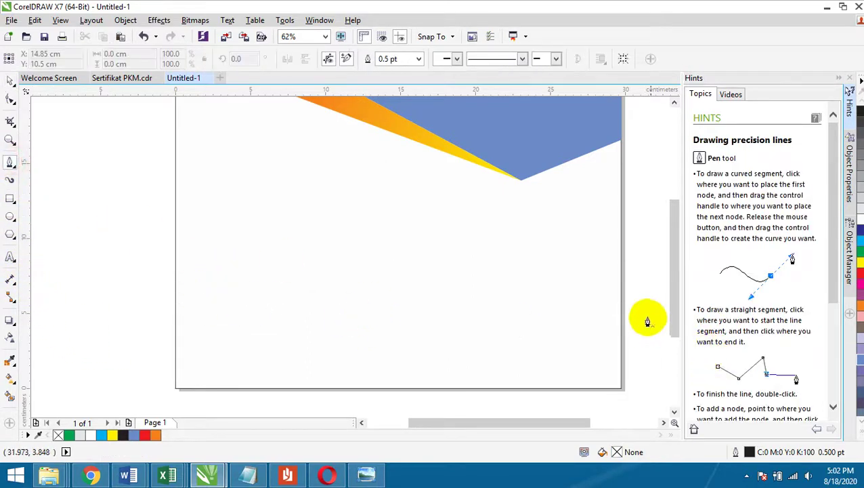
click(620, 306)
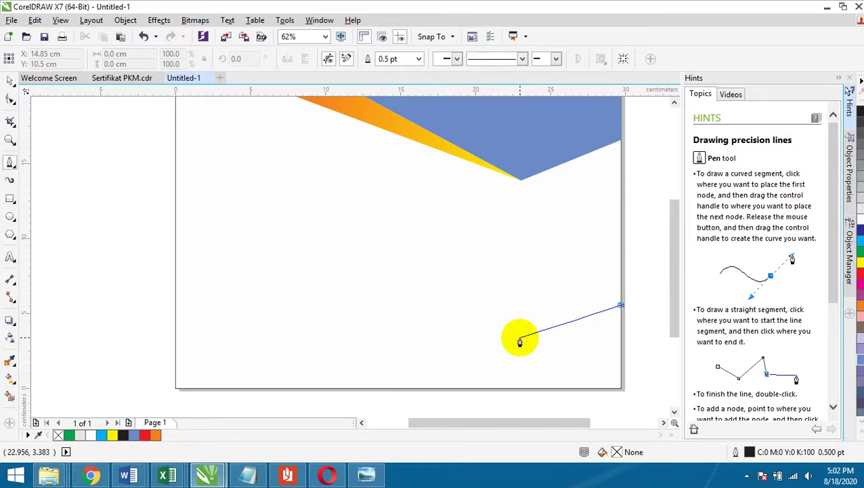
click(519, 337)
double_click(175, 266)
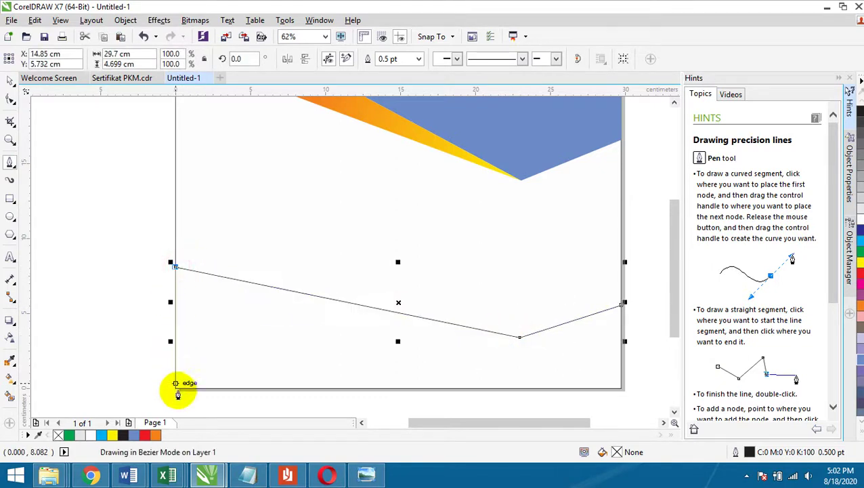
click(176, 389)
double_click(620, 390)
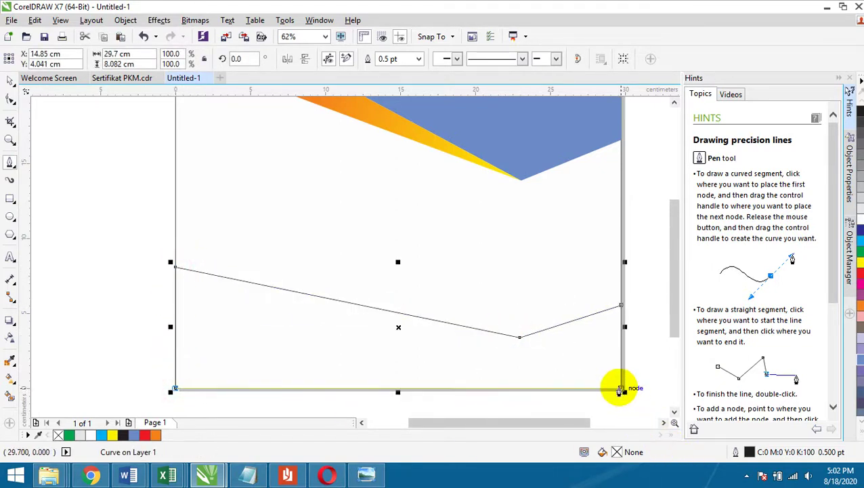
click(619, 390)
double_click(622, 308)
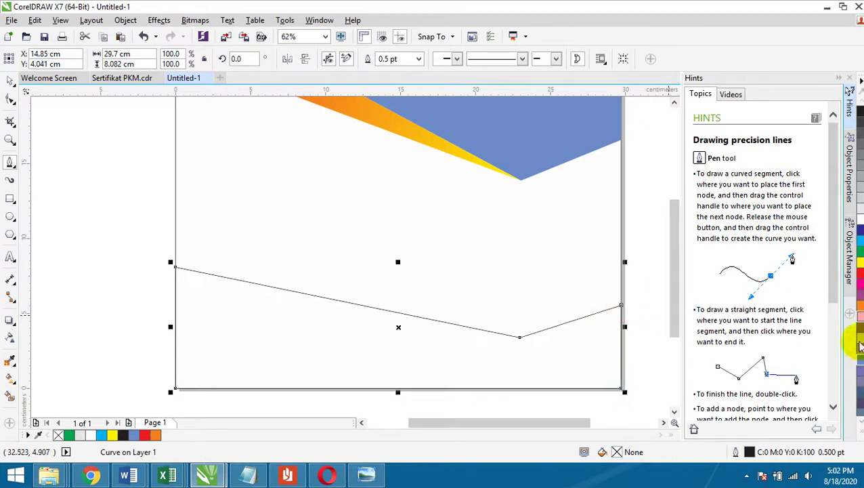
Step: Fill the V-topped lower shape with blue (C:60 M:40 Y:0 K:0) and remove its outline
click(858, 366)
click(10, 80)
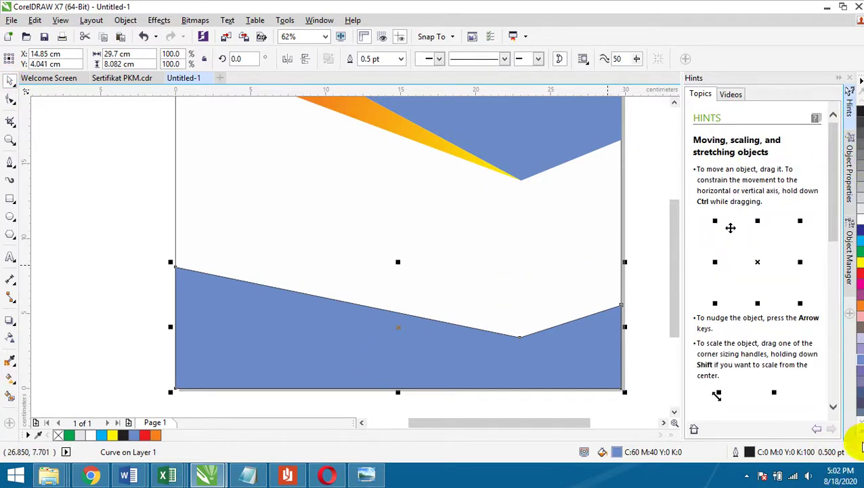
click(858, 432)
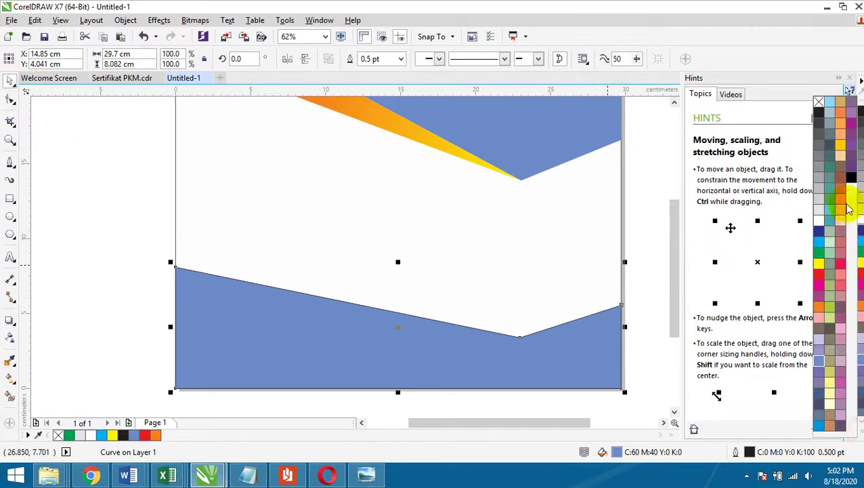
right_click(817, 102)
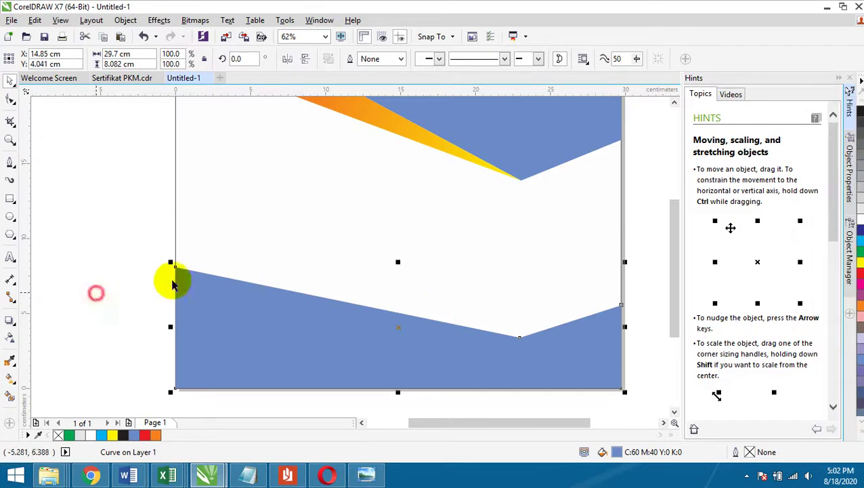
scroll(206, 281, up, 2)
scroll(321, 248, down, 2)
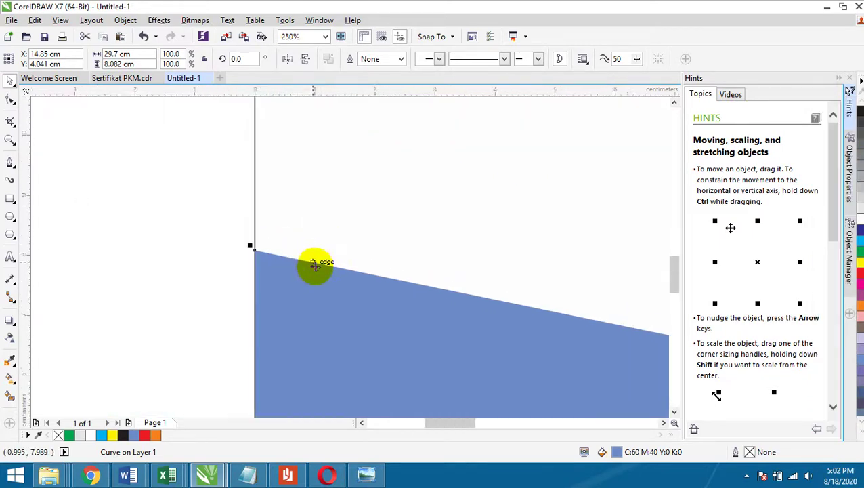
key(shift+F4)
click(613, 241)
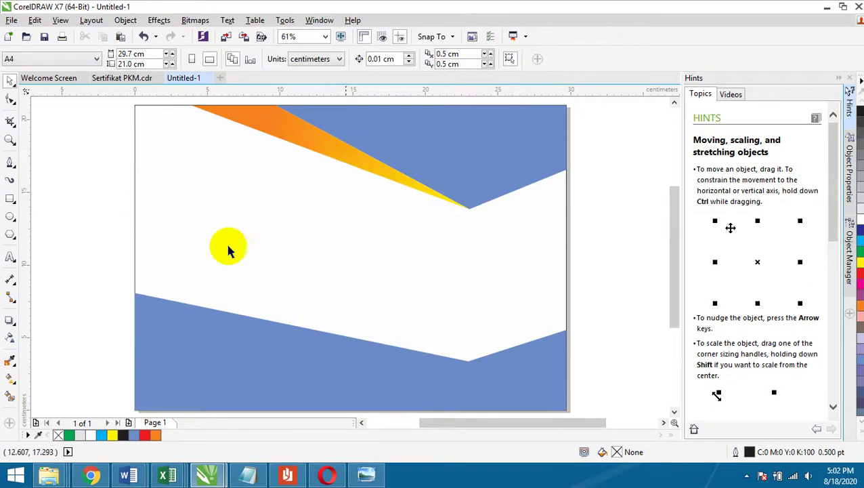
Step: Following the sample, draw a thin triangle about 22.96 by 7.12 cm from the page's left edge to the lower shape's V point
click(367, 474)
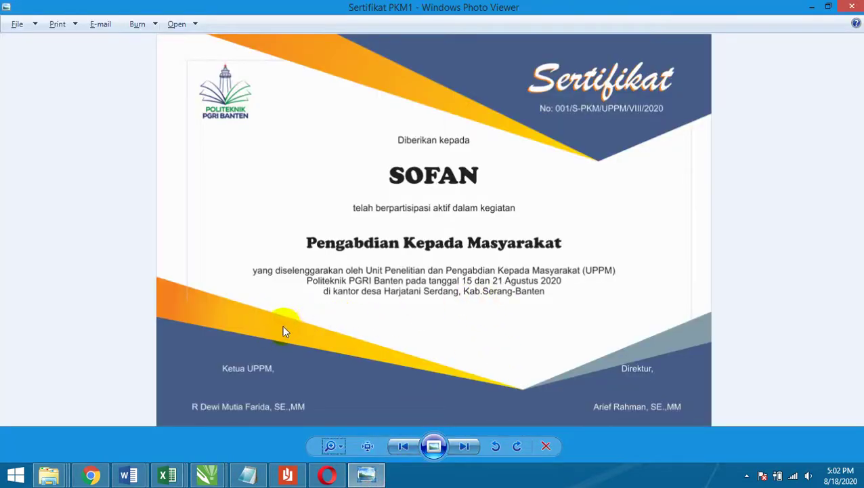
mouse_move(207, 477)
click(337, 421)
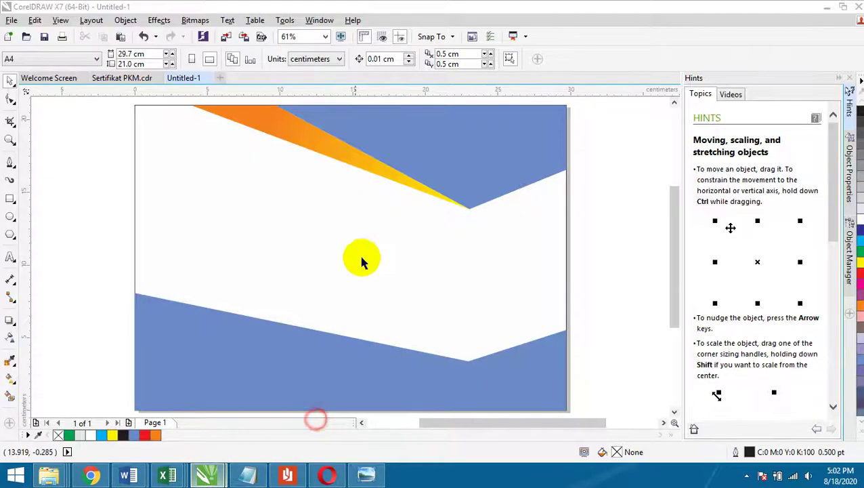
click(9, 165)
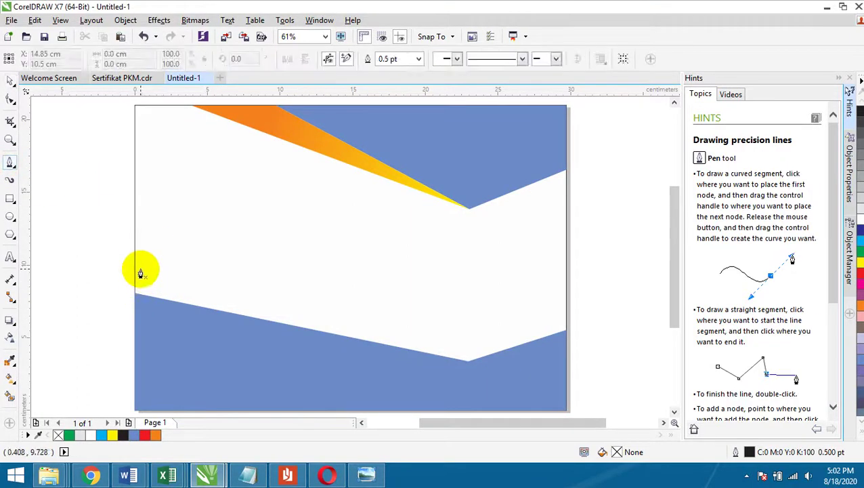
click(136, 258)
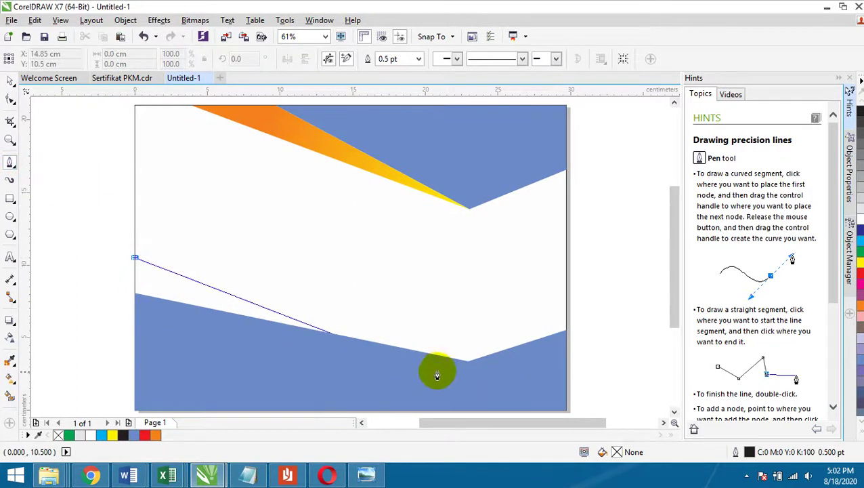
click(469, 359)
key(Escape)
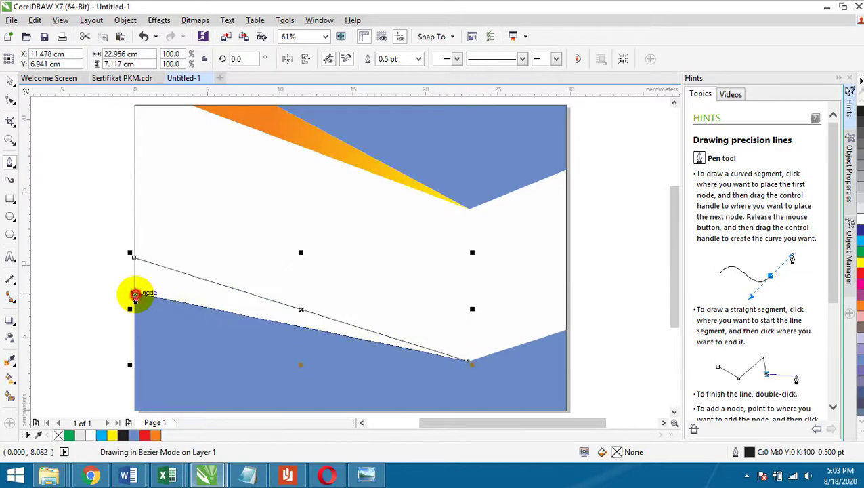
click(135, 295)
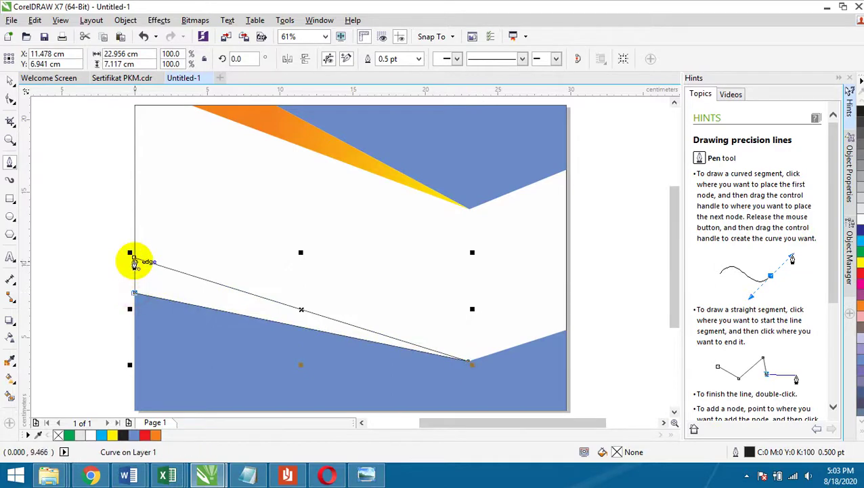
click(11, 81)
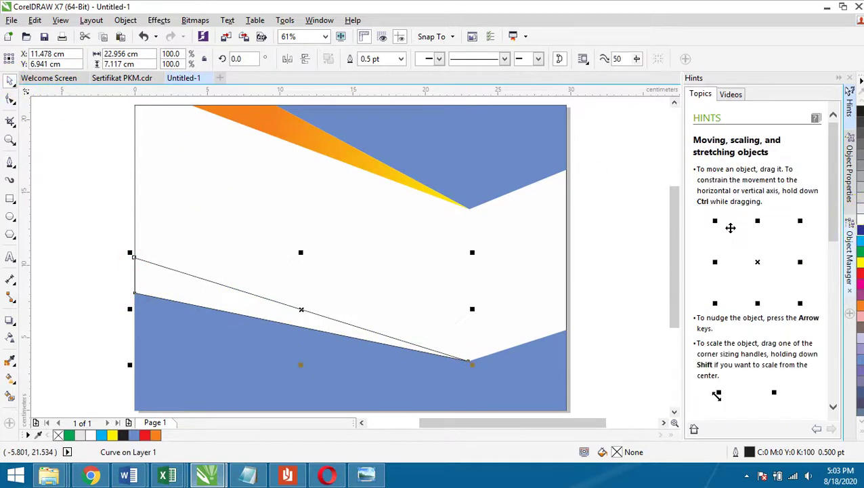
Step: Fill the lower triangle with orange (C:0 M:60 Y:100 K:0), then apply a linear fountain fill from orange near its tip to yellow beyond its wide end
click(859, 307)
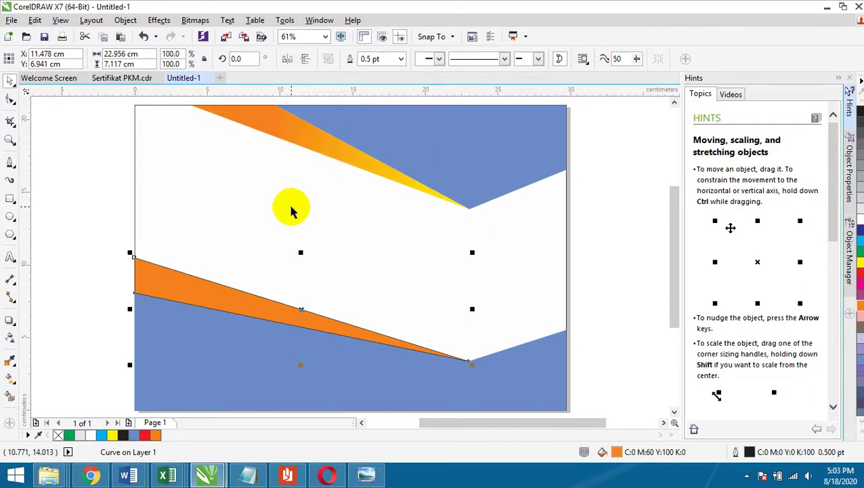
key(g)
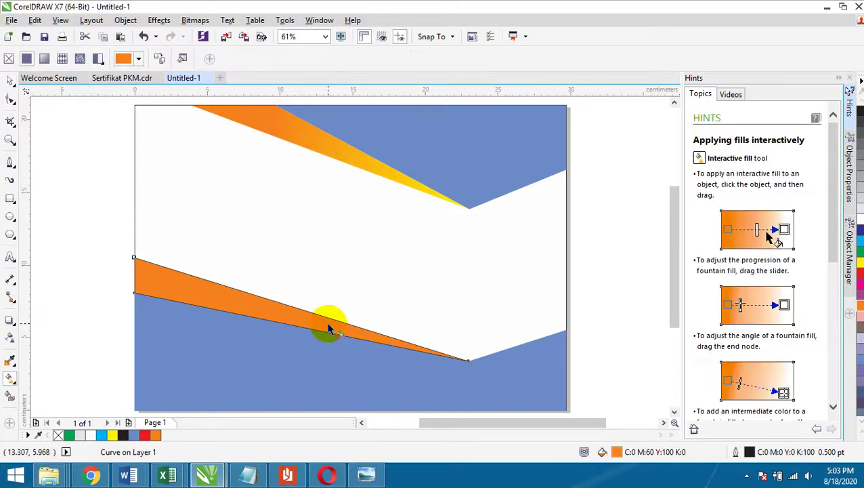
drag(77, 315, 72, 319)
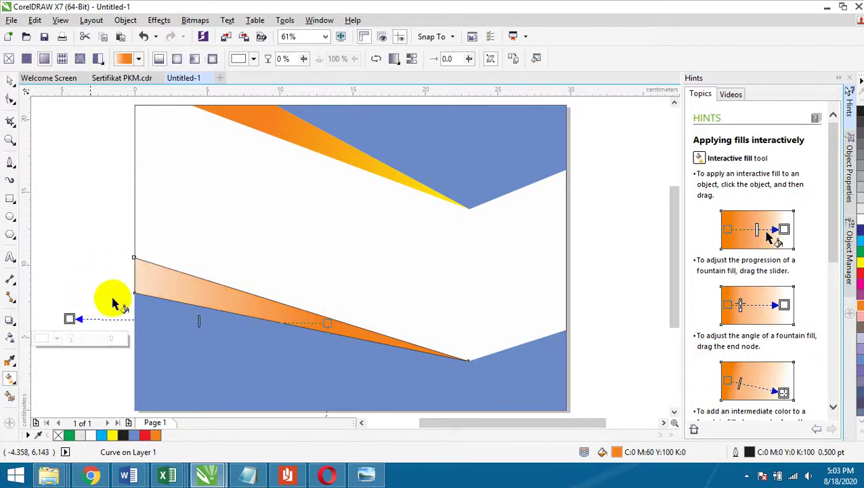
drag(326, 320, 437, 328)
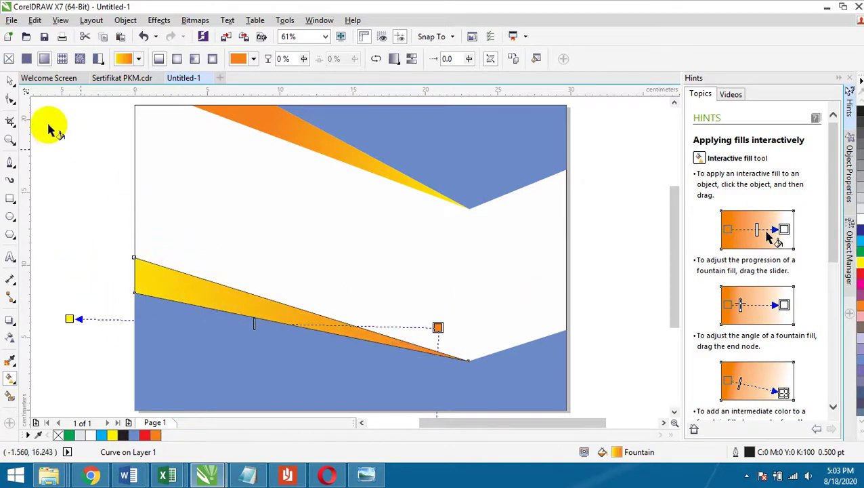
Step: Remove the outline from the lower orange-yellow triangle
click(10, 80)
click(57, 129)
click(300, 317)
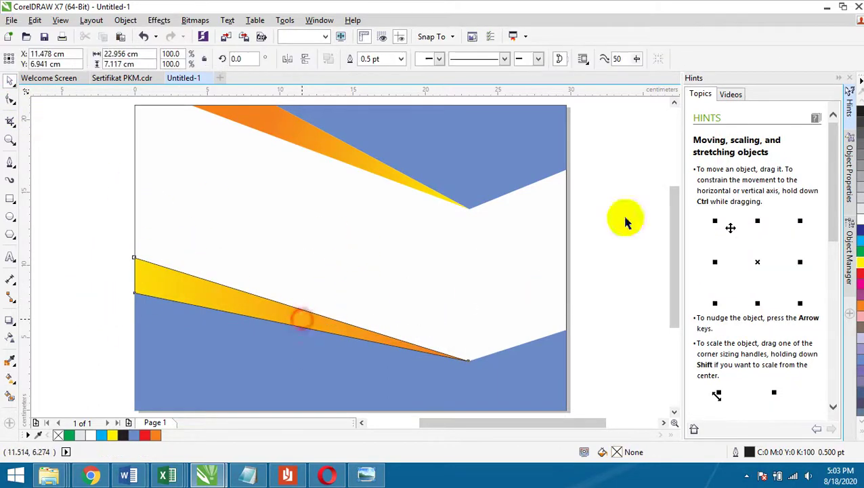
click(851, 432)
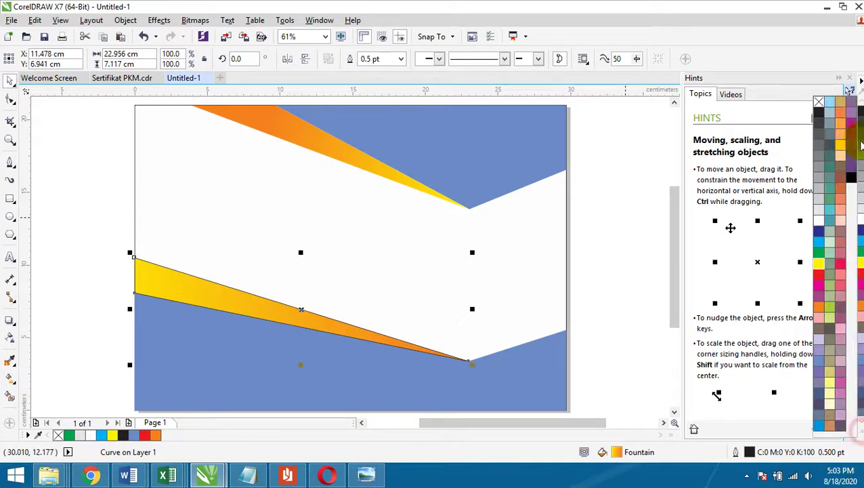
right_click(819, 102)
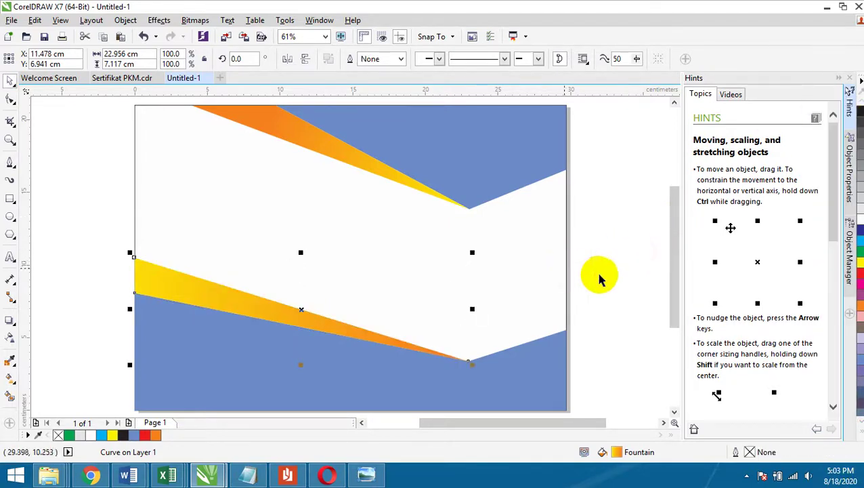
click(621, 264)
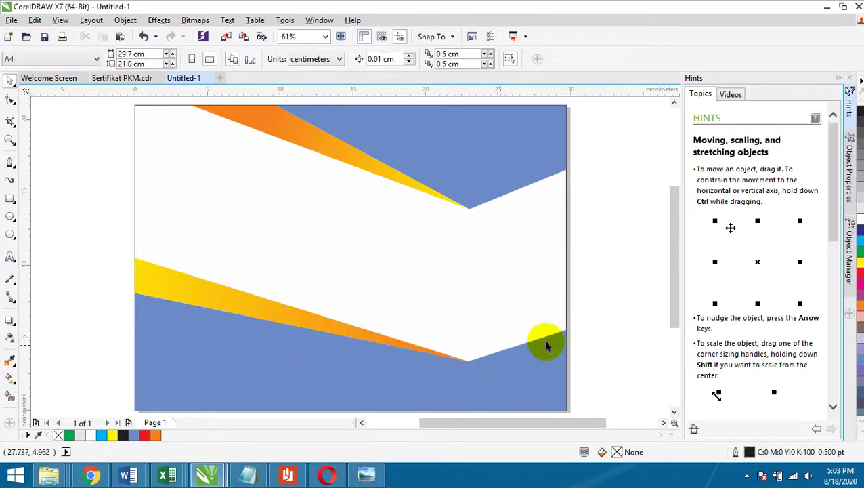
Step: Following the sample, draw a thin triangle about 13.64 by 7.59 cm from the page's right edge through the V point to the bottom edge
key(alt+Tab)
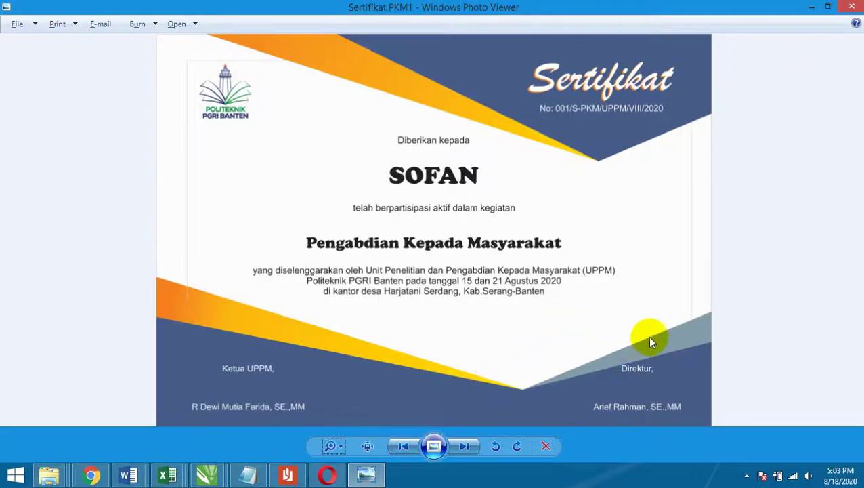
key(alt+Tab)
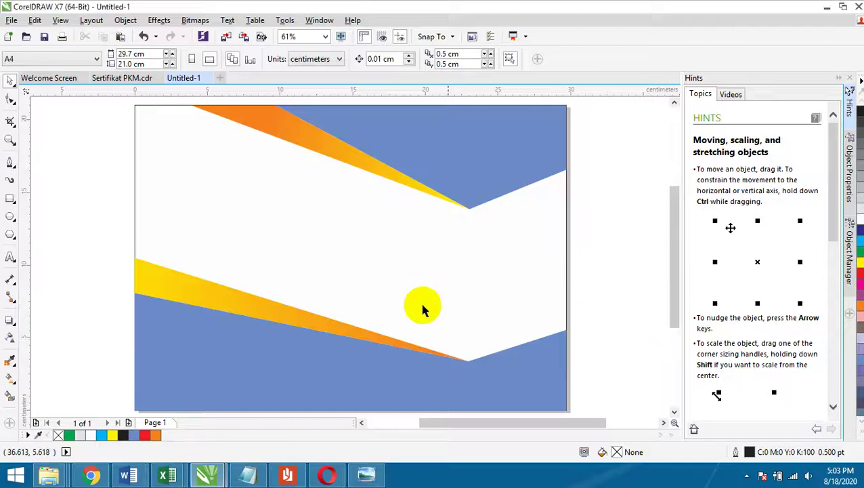
click(10, 165)
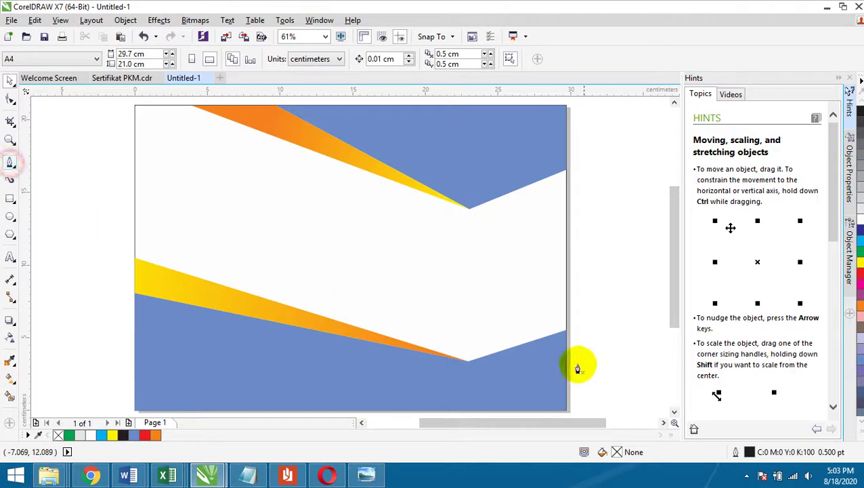
click(567, 300)
double_click(458, 358)
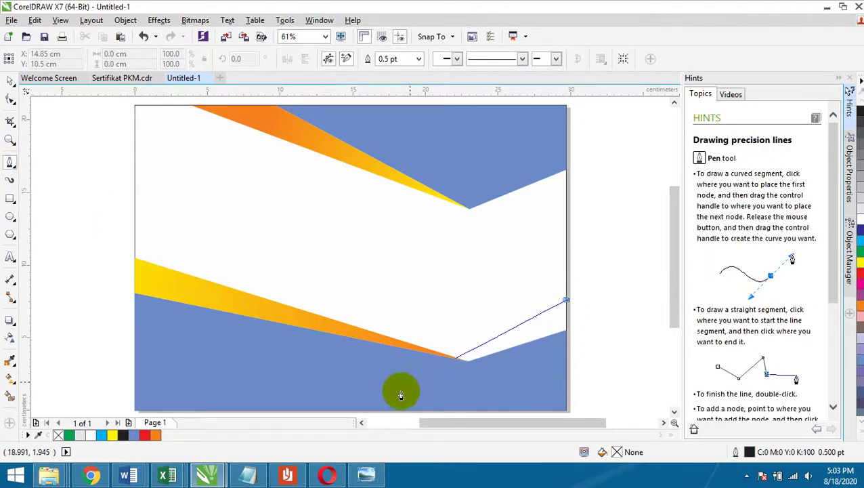
click(367, 415)
double_click(466, 343)
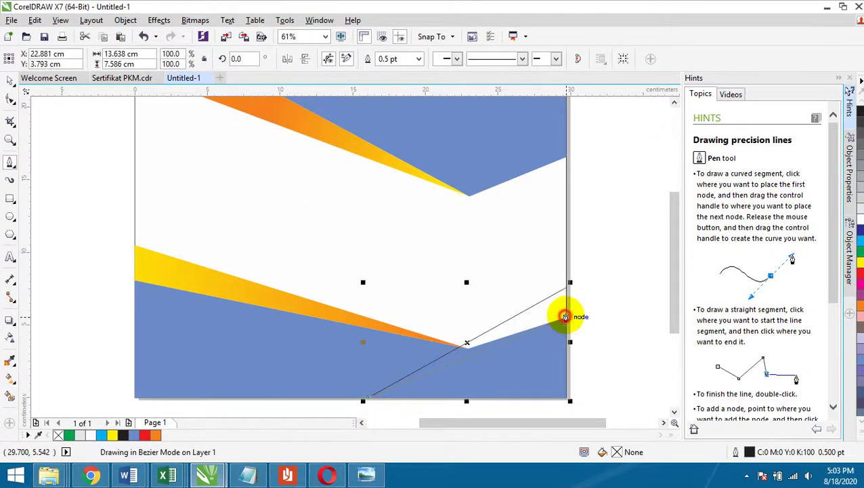
click(566, 316)
double_click(567, 288)
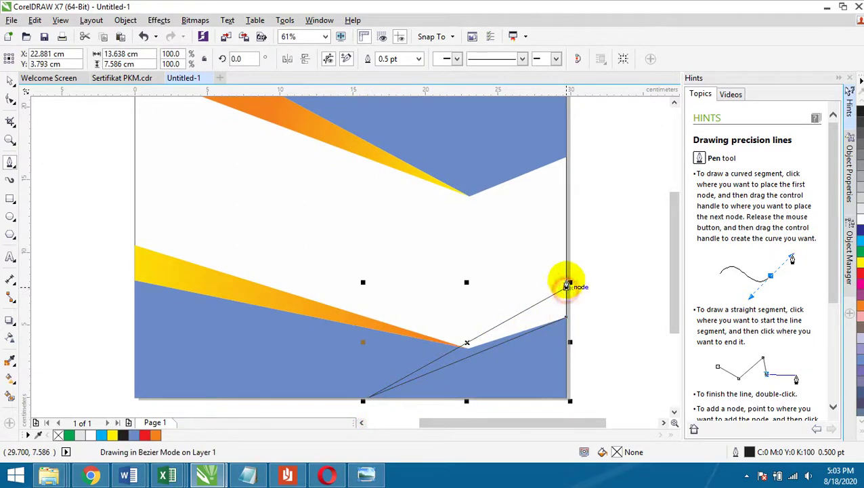
click(11, 82)
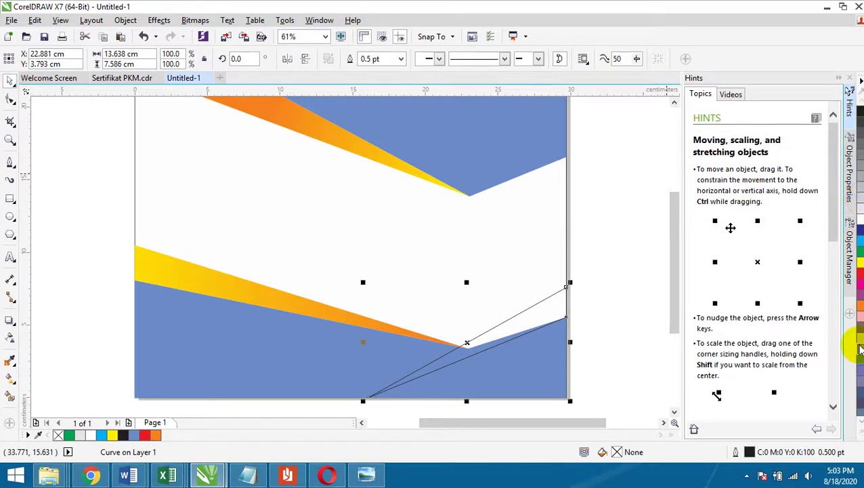
Step: Fill the thin triangle at the page's lower right with pale lavender (C:20 M:20 Y:0 K:0) and remove its outline
click(858, 342)
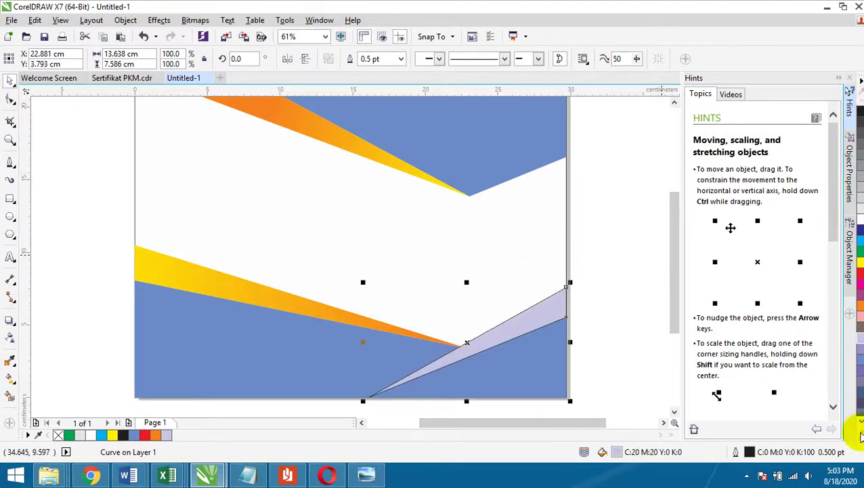
click(858, 433)
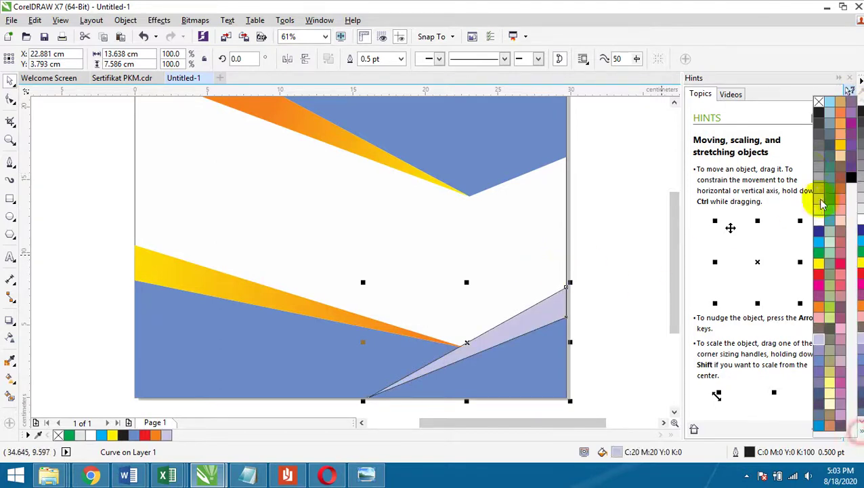
click(607, 248)
click(619, 308)
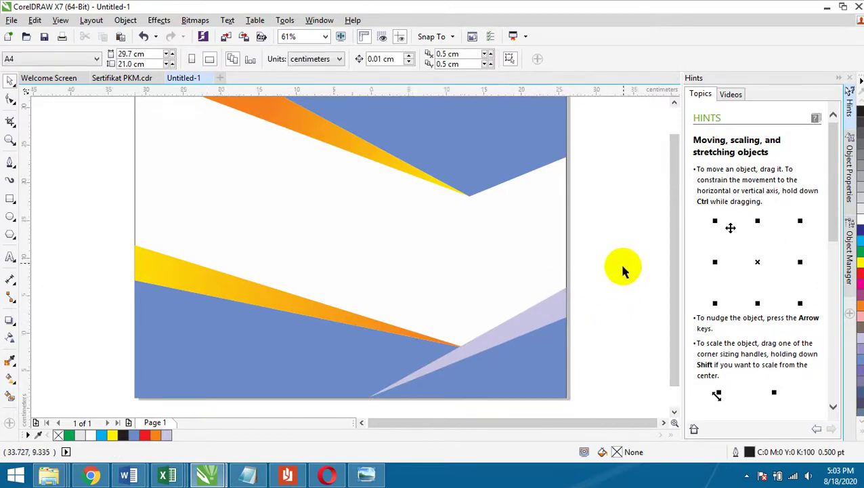
scroll(623, 271, down, 3)
scroll(623, 271, up, 3)
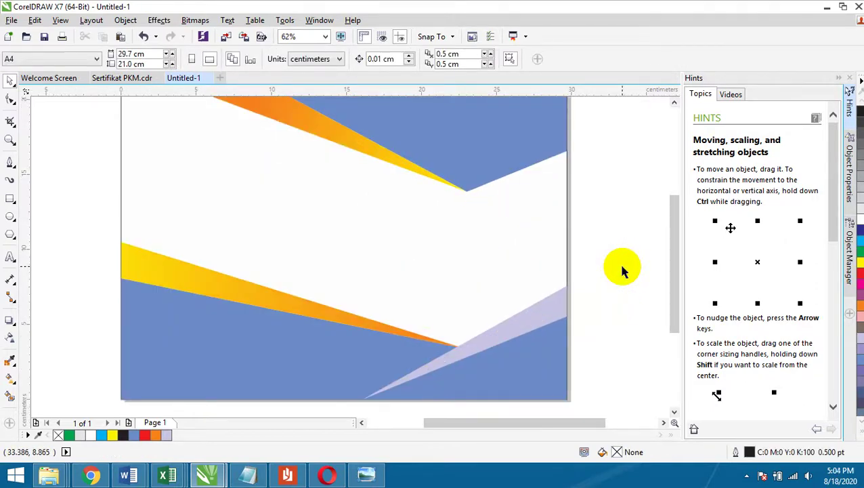
Step: Apply a linear fountain fill to the lavender triangle, fading from lavender near its wide end to the background blue beyond its tip
click(555, 308)
key(g)
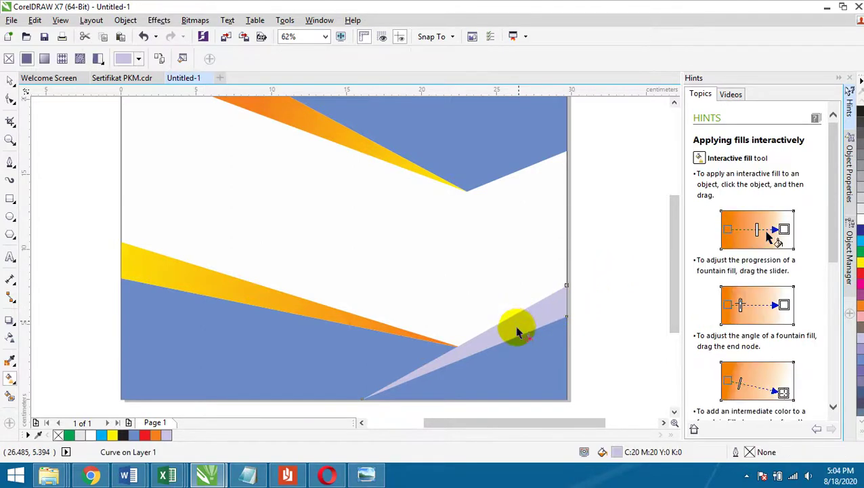
drag(514, 332, 344, 380)
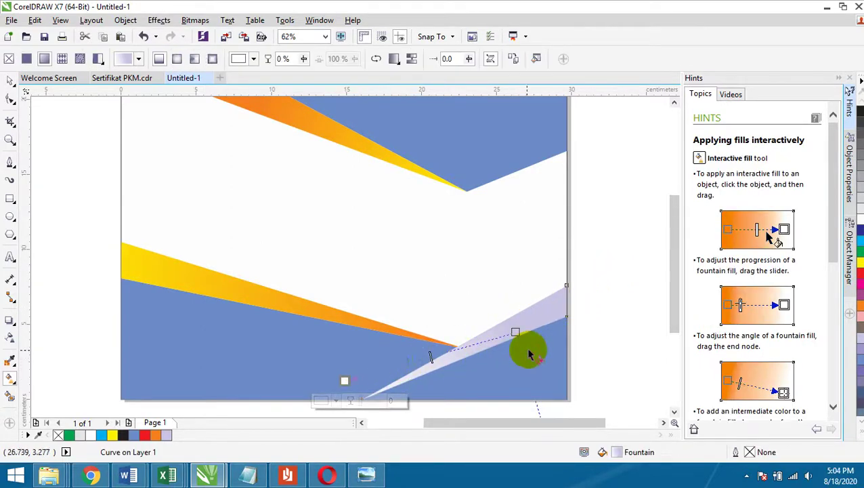
drag(516, 332, 520, 334)
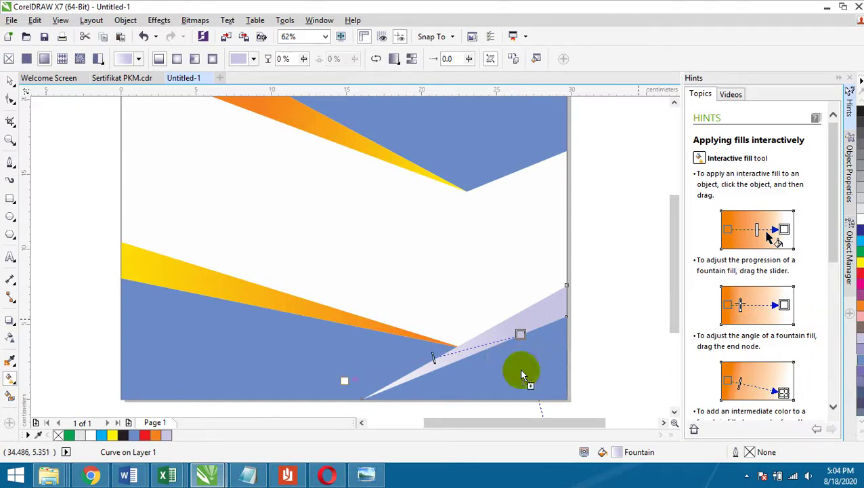
click(345, 381)
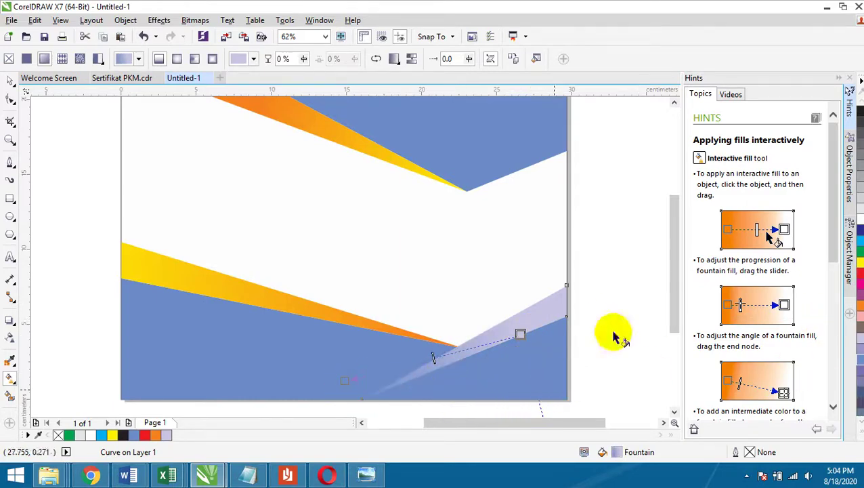
click(10, 81)
click(52, 142)
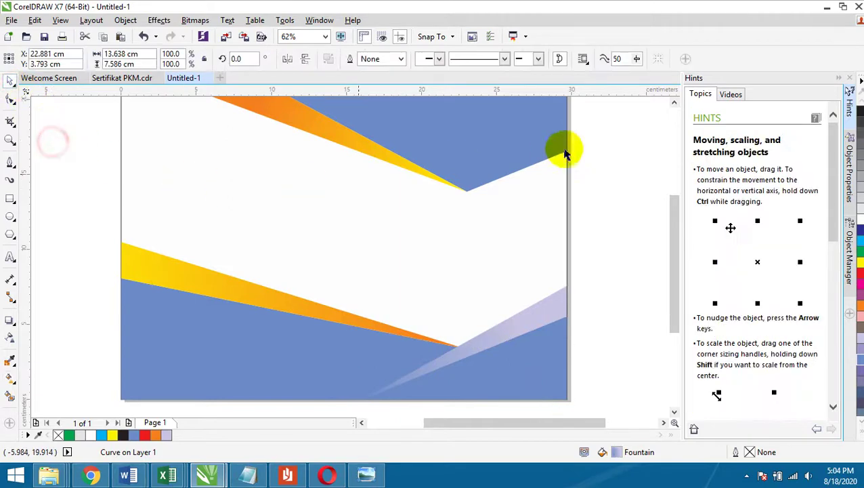
Step: Add the artistic text "Sertifikat" in the white middle area of the page
scroll(657, 108, up, 2)
click(615, 142)
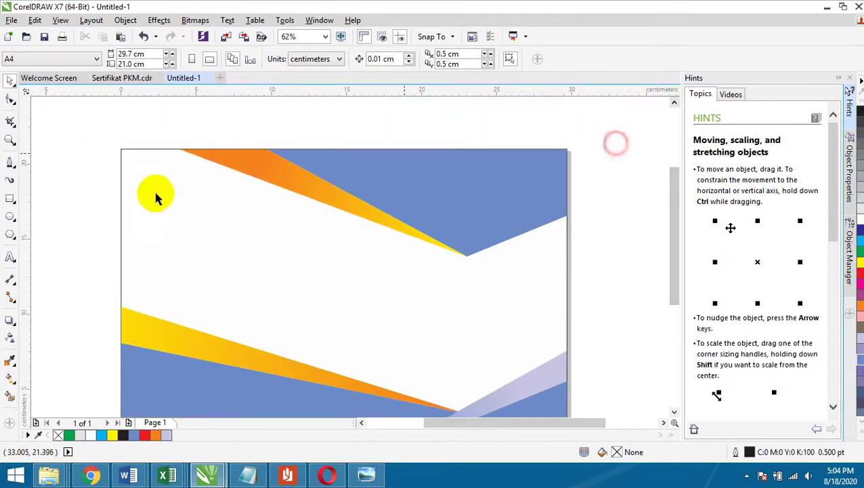
click(10, 258)
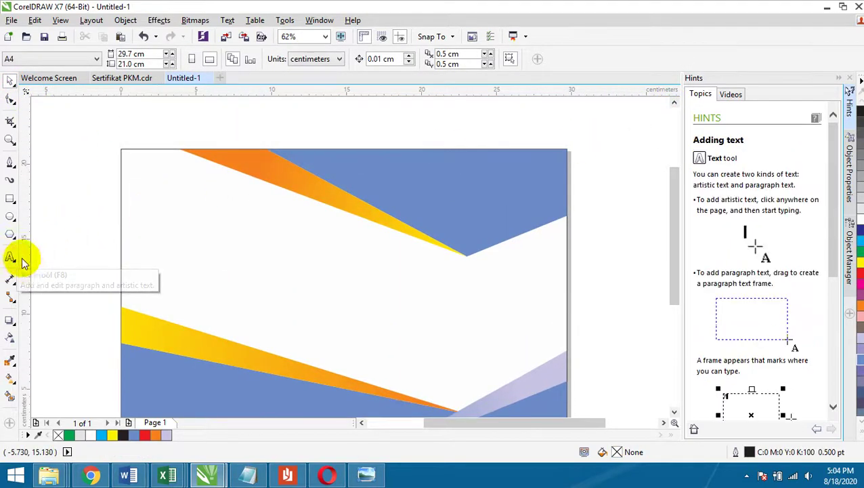
click(250, 271)
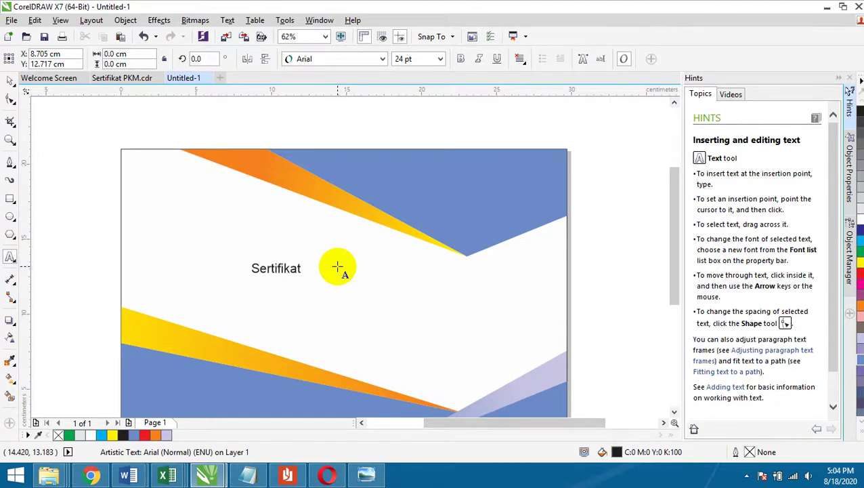
click(10, 80)
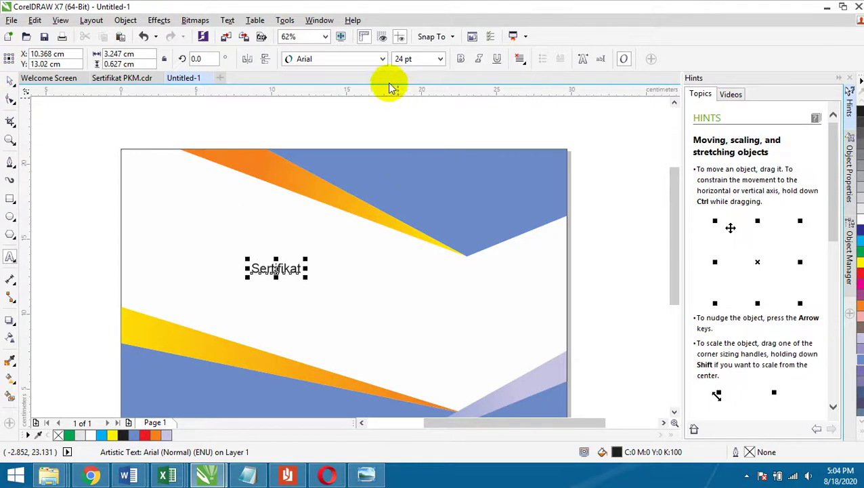
Step: Format the "Sertifikat" title in white Brush Script MT at about 71 pt and place it on the upper blue shape
click(382, 59)
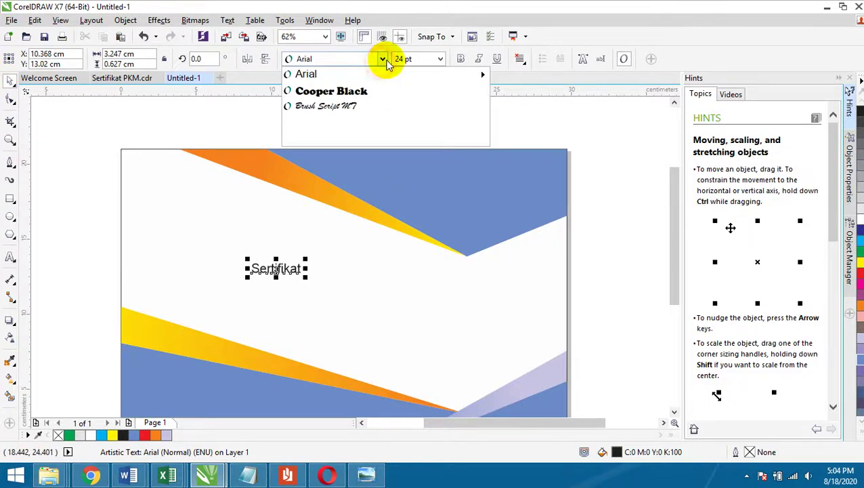
click(376, 106)
drag(298, 261, 514, 185)
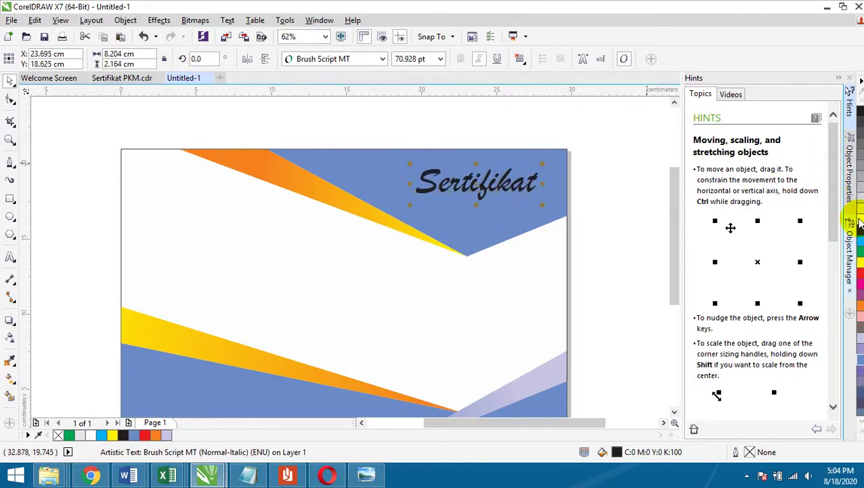
click(858, 217)
click(206, 251)
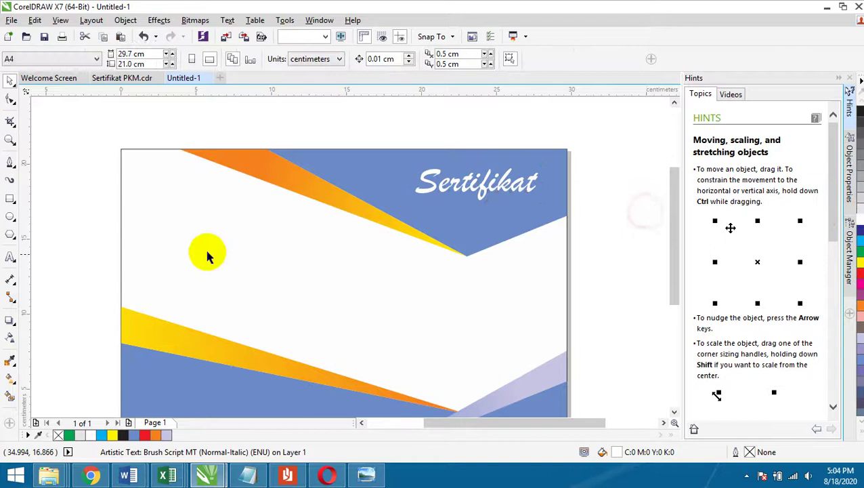
Step: Add the artistic text "No : 001/S-PKM/UPPM/VIII/20" in the white area and set its size to 13 pt
click(10, 257)
click(308, 281)
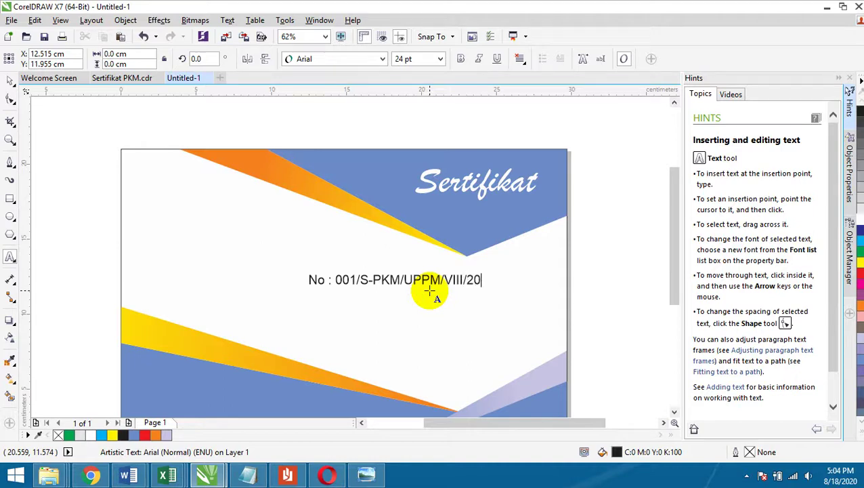
click(9, 80)
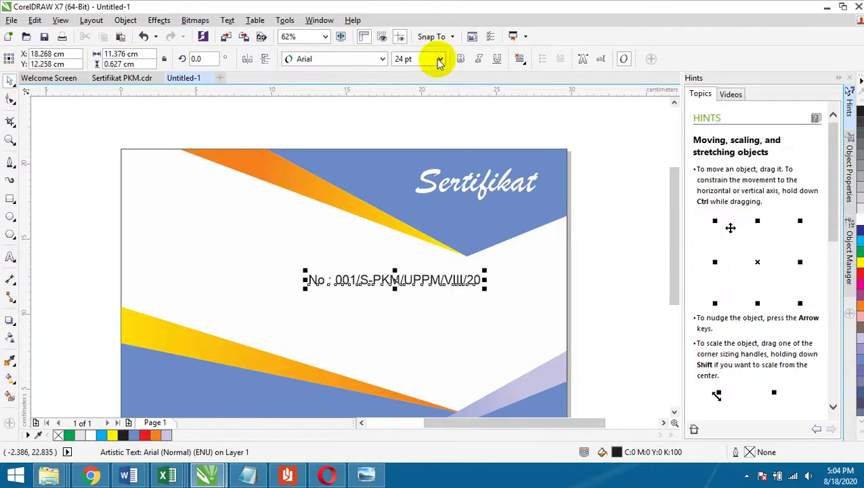
click(440, 61)
click(405, 158)
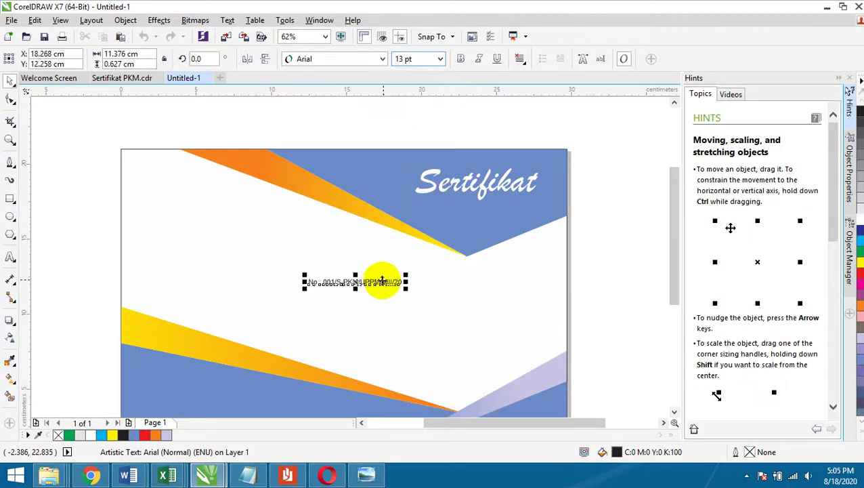
Step: Move the certificate number line just below the "Sertifikat" title and centre it horizontally with the title
drag(383, 281, 500, 211)
shift+click(495, 193)
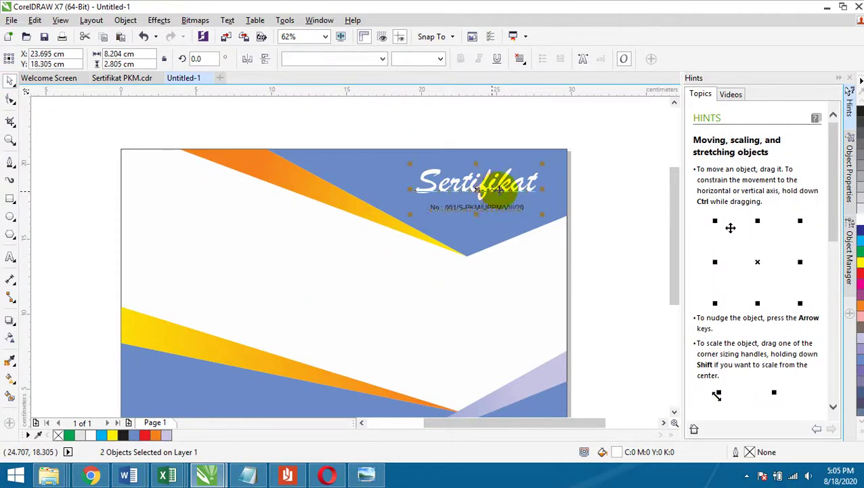
click(625, 203)
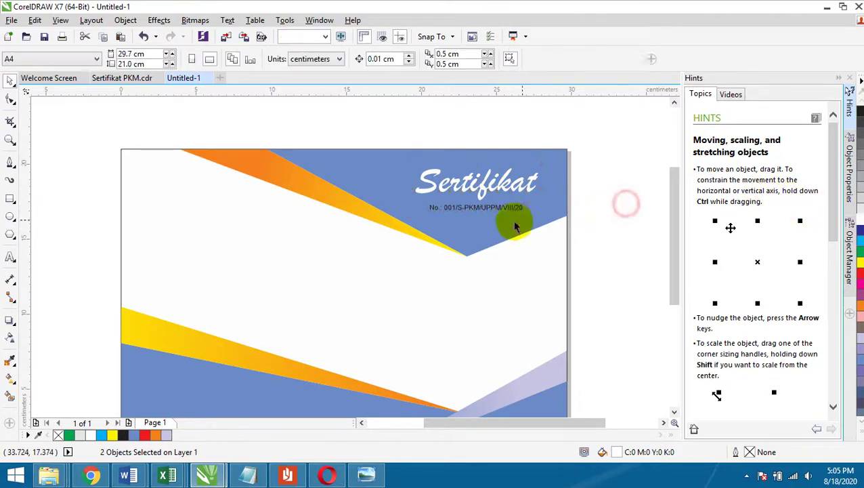
Step: Make the certificate number line white and bold
click(512, 207)
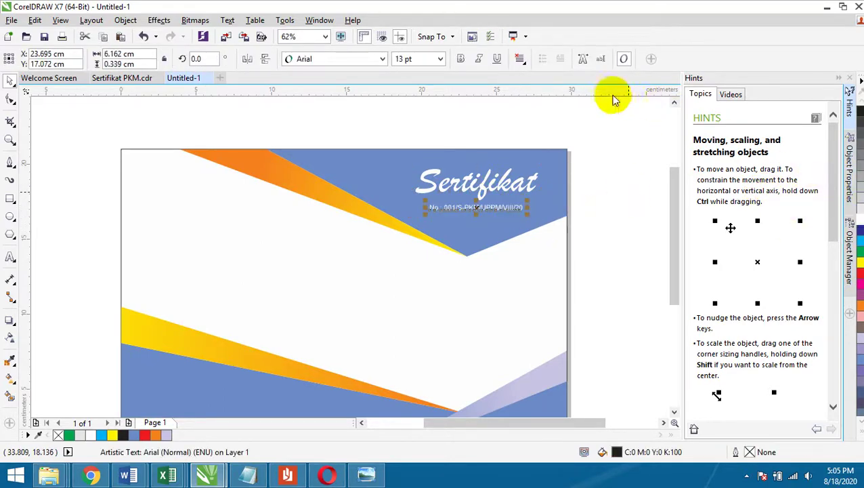
click(461, 58)
click(613, 162)
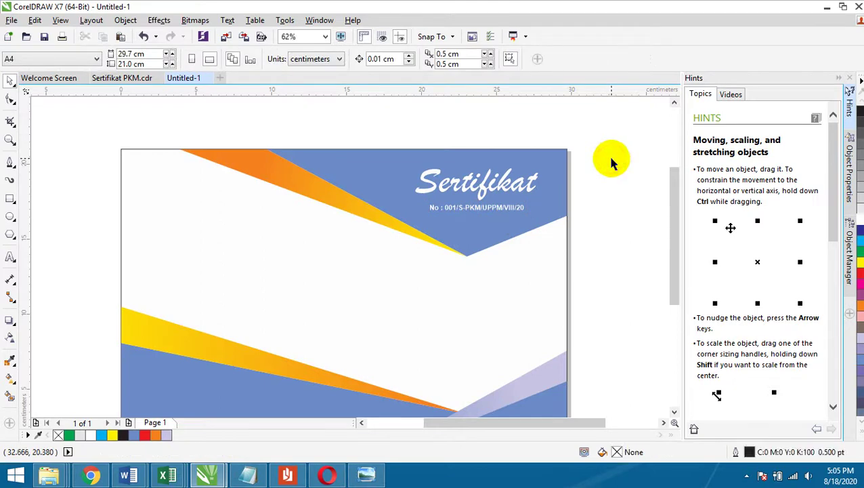
Step: Import the LOGOPGRIOK image from the logo folder and place it in the page's upper-left white corner
key(shift+F4)
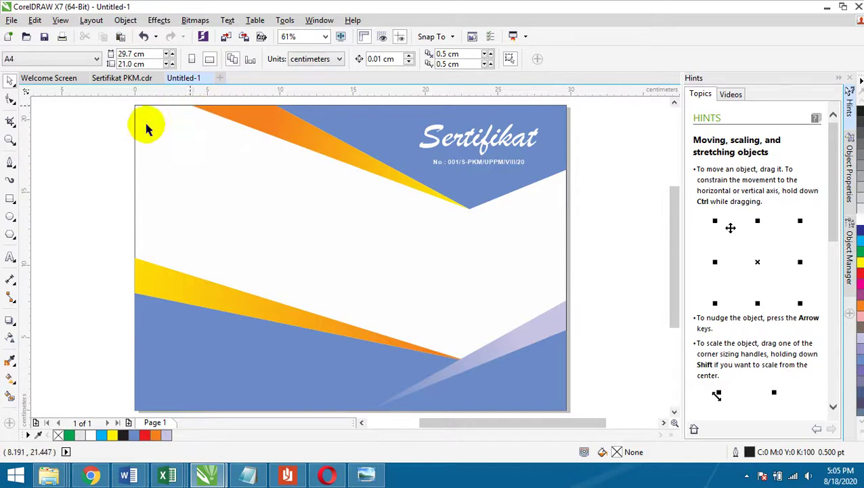
click(12, 20)
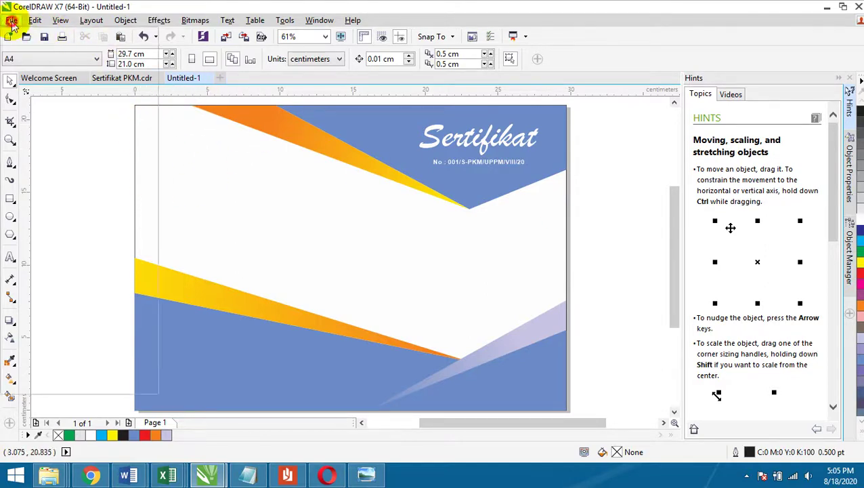
click(47, 217)
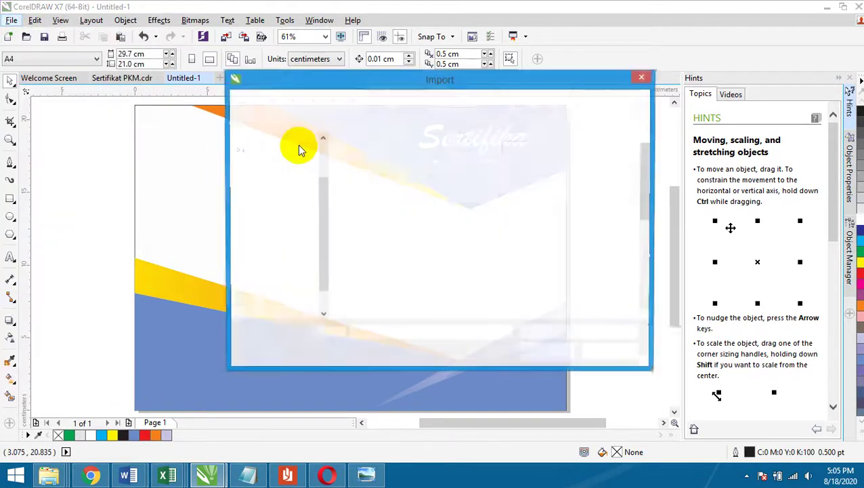
click(456, 311)
click(576, 274)
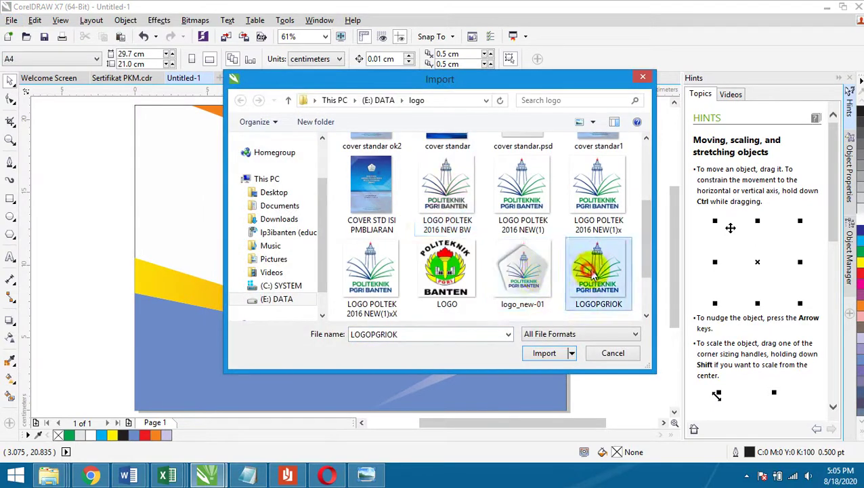
click(545, 353)
drag(164, 131, 230, 177)
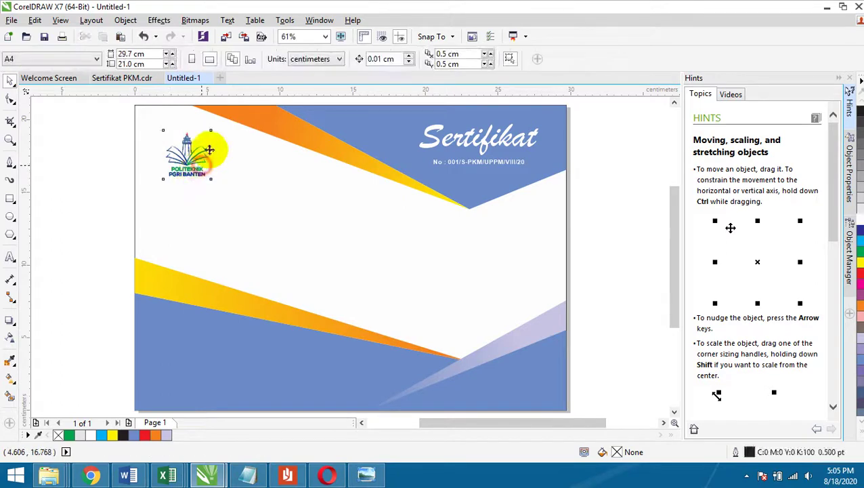
Step: Enlarge the logo to about 3.72 by 3.85 cm and shift it closer to the page's upper-left corner
click(214, 135)
drag(212, 130, 182, 139)
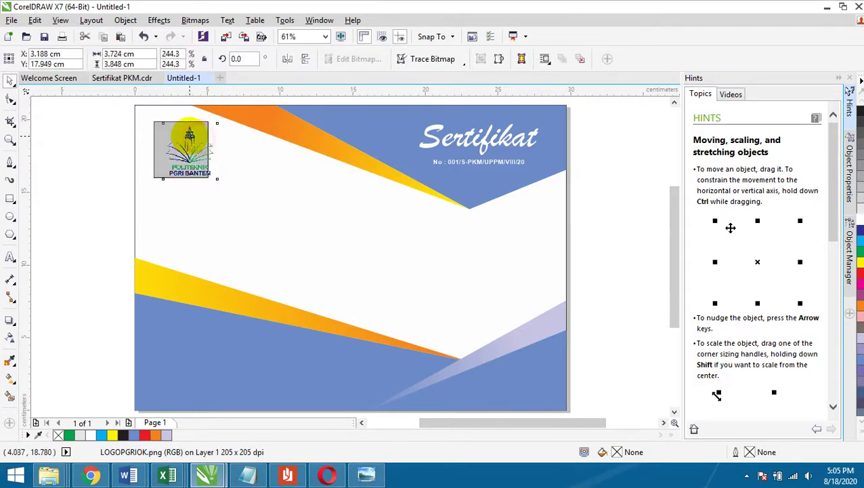
click(110, 160)
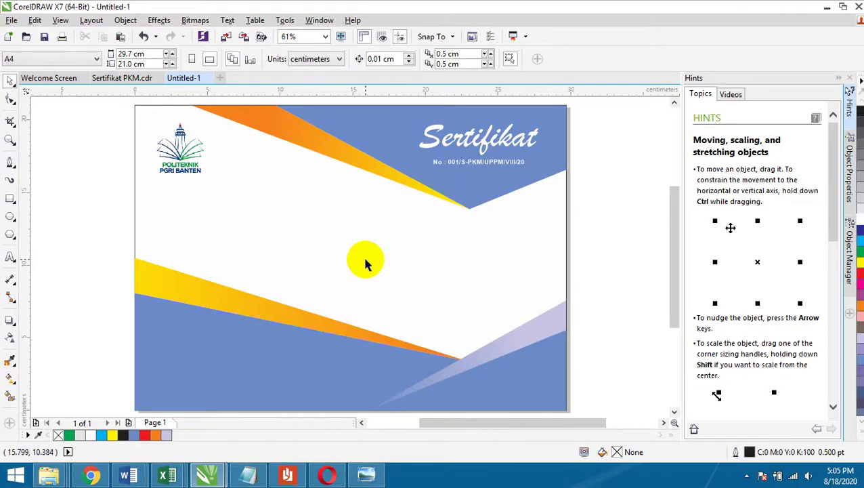
Step: Following the sample certificate, add the artistic text "Diberikan kepada" in the white area below the logo
key(alt+Tab)
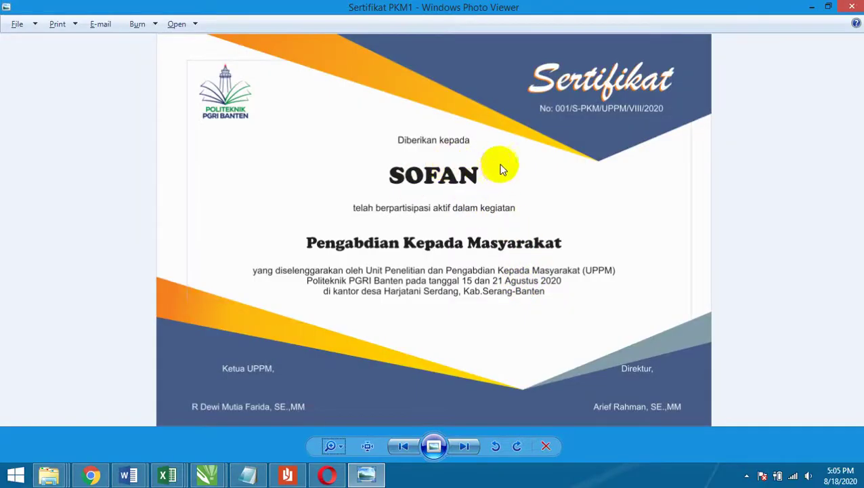
key(alt+Tab)
click(10, 256)
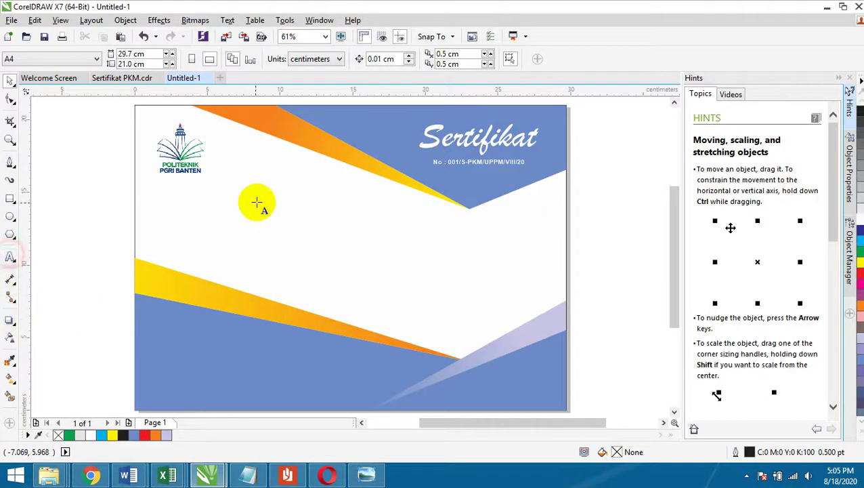
click(257, 202)
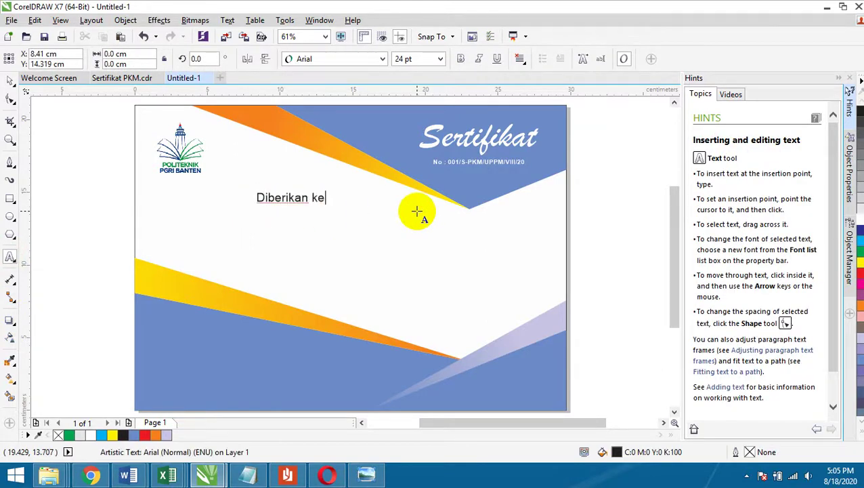
click(10, 81)
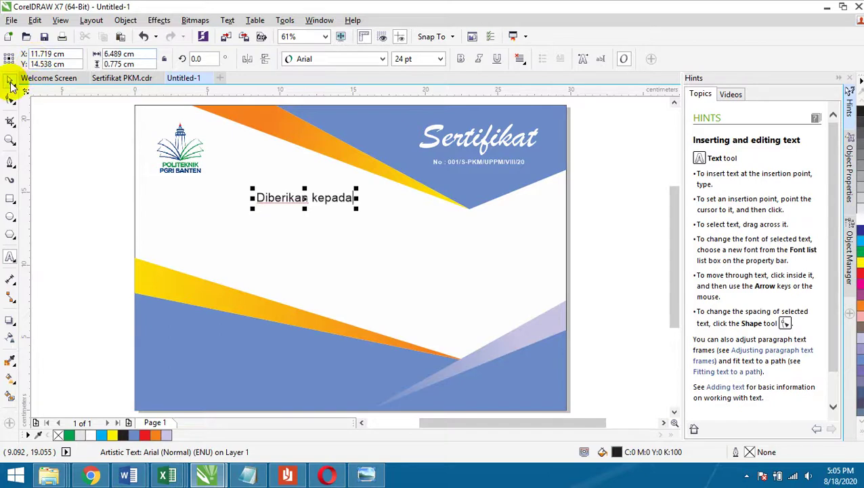
Step: Centre "Diberikan kepada" horizontally on the page background and raise it slightly to about Y 15.15 cm
shift+click(215, 218)
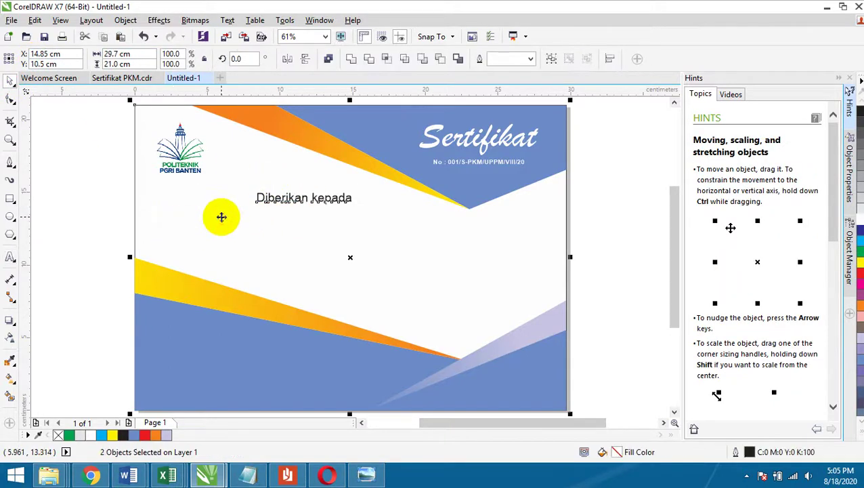
key(c)
click(121, 191)
drag(380, 197, 384, 189)
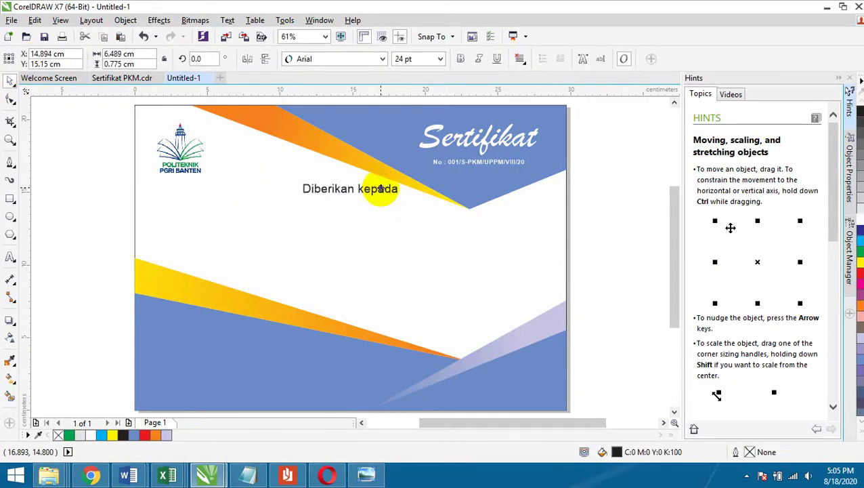
shift+click(220, 251)
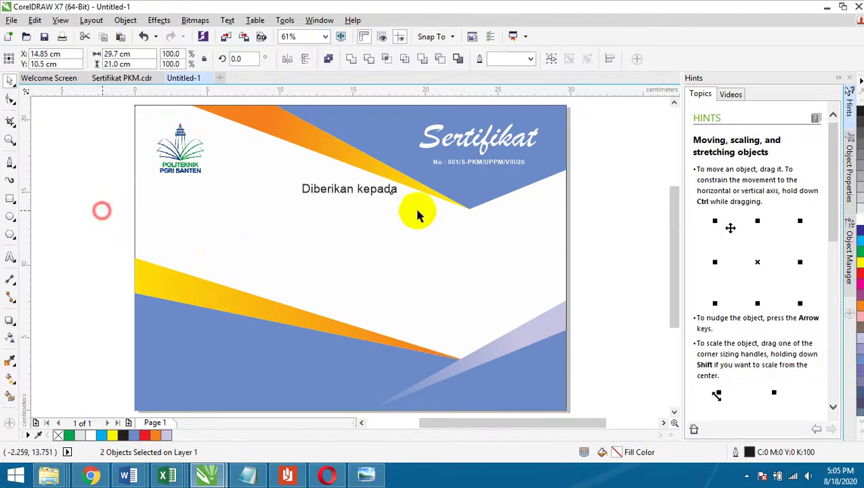
Step: Set "Diberikan kepada" to 14 pt and centre it horizontally on the page background again
click(384, 195)
click(439, 58)
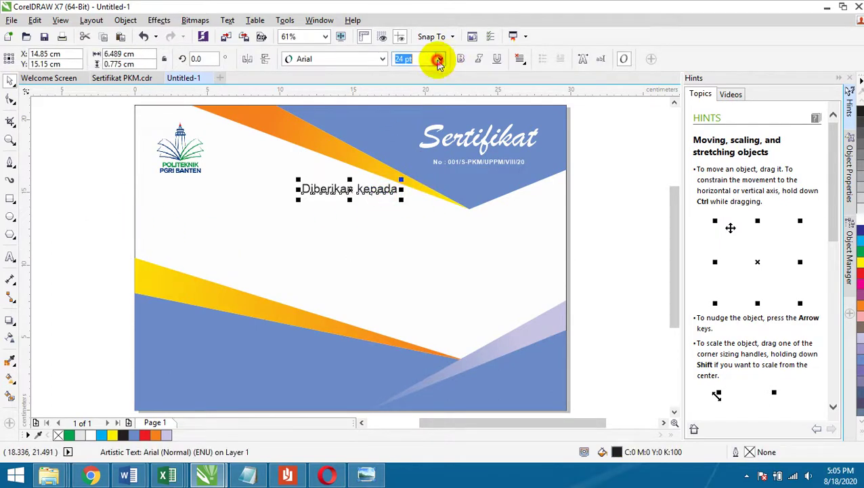
click(402, 159)
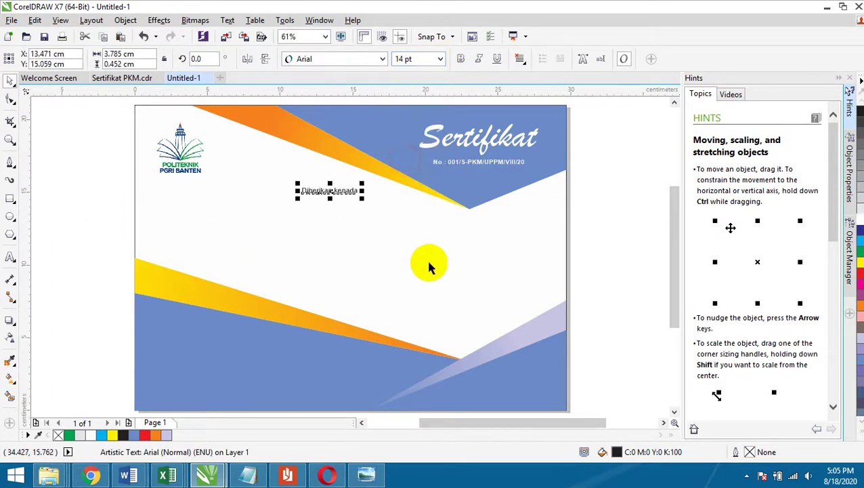
shift+click(339, 282)
click(629, 193)
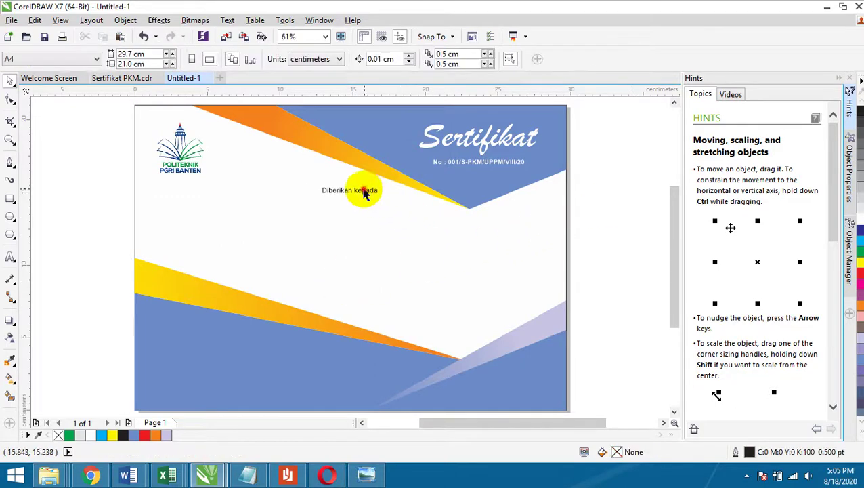
Step: Make "Diberikan kepada" bold and realign it to the horizontal centre of the page background
click(366, 192)
click(465, 59)
click(573, 155)
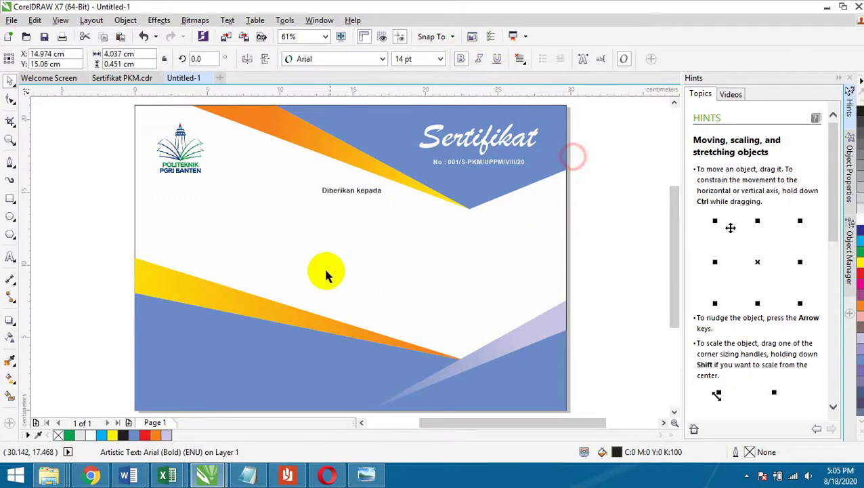
click(296, 257)
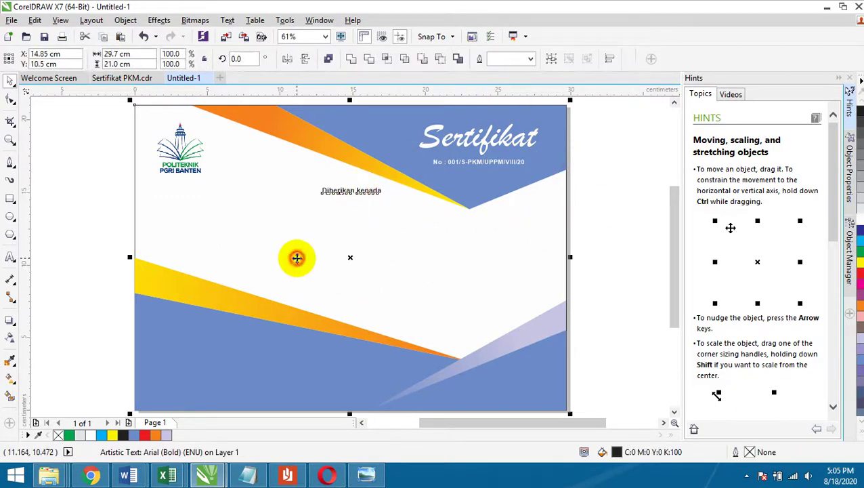
click(625, 164)
Step: Add the artistic text "YOUTUBER" below "Diberikan kepada" and set its font to Clarendon Blk BT
click(10, 256)
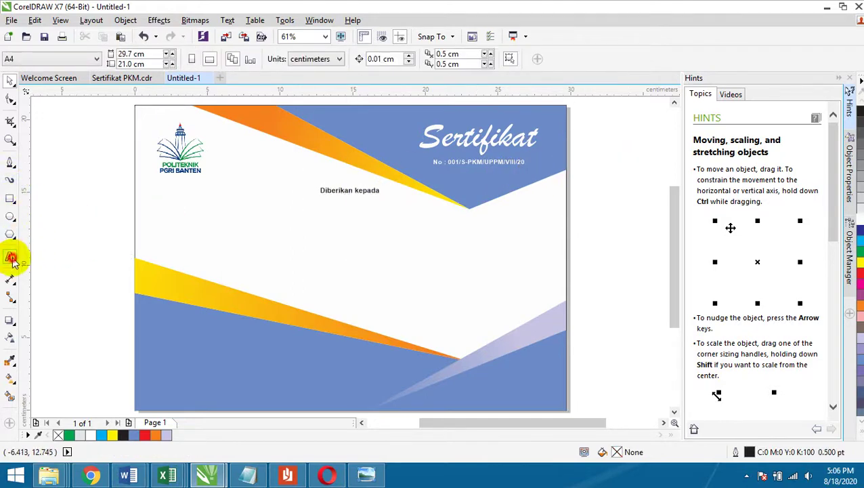
click(229, 258)
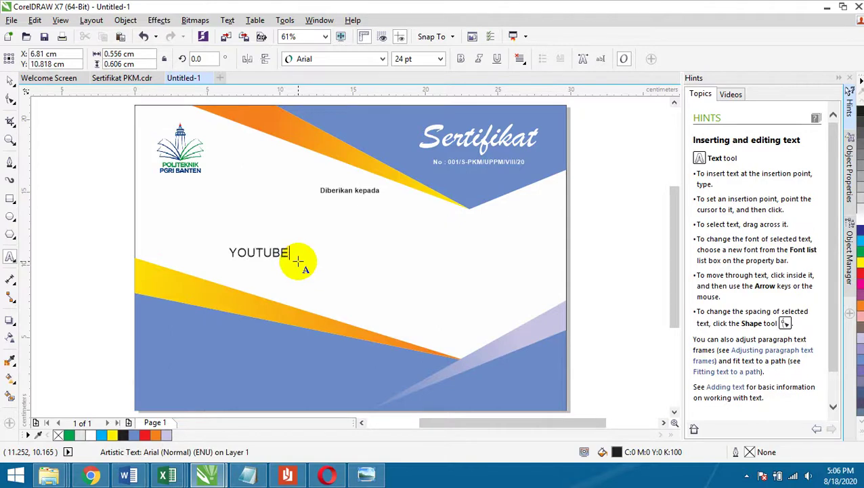
click(9, 82)
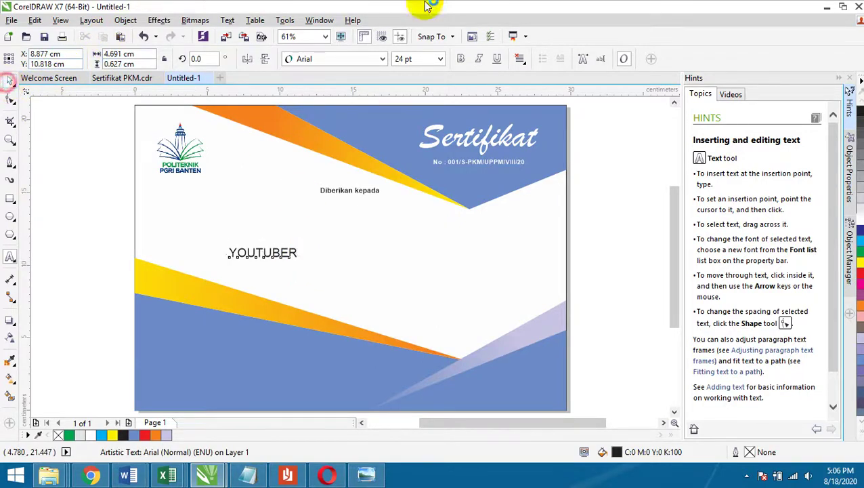
click(461, 59)
click(382, 59)
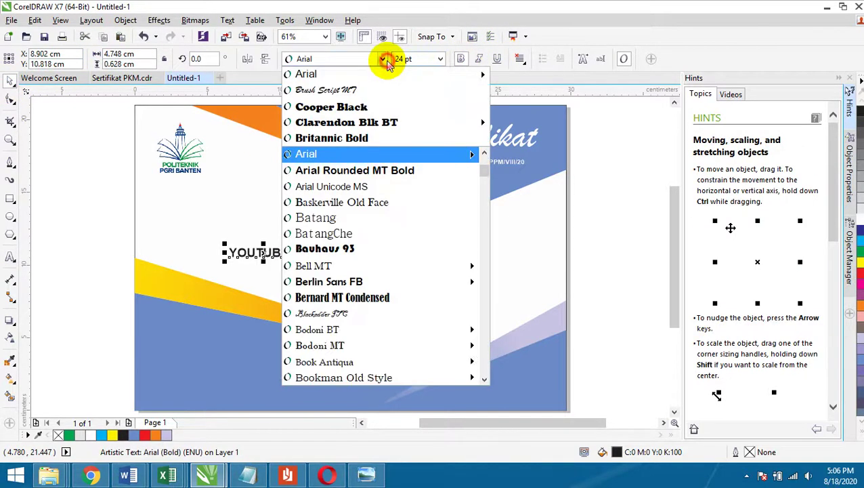
click(379, 121)
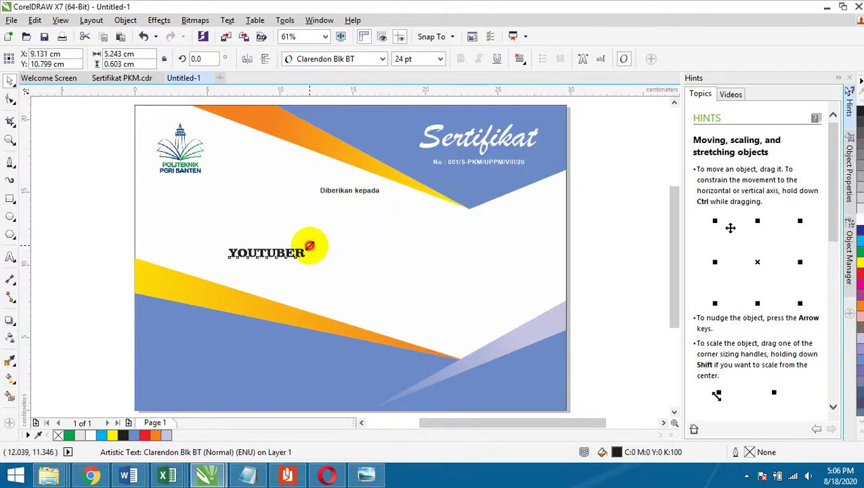
Step: Enlarge "YOUTUBER" to about 8.63 cm wide, place it just under "Diberikan kepada" and centre it horizontally with that line
drag(310, 243, 380, 222)
shift+click(377, 222)
key(e)
click(73, 162)
shift+click(391, 257)
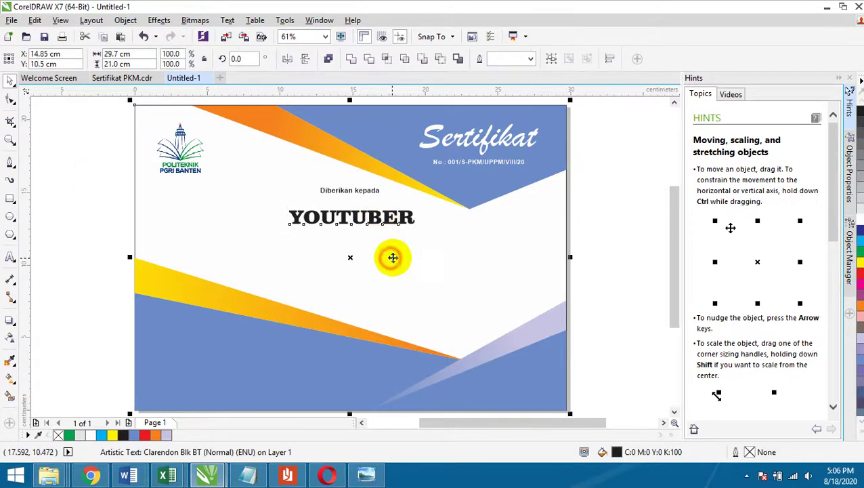
key(x)
click(10, 80)
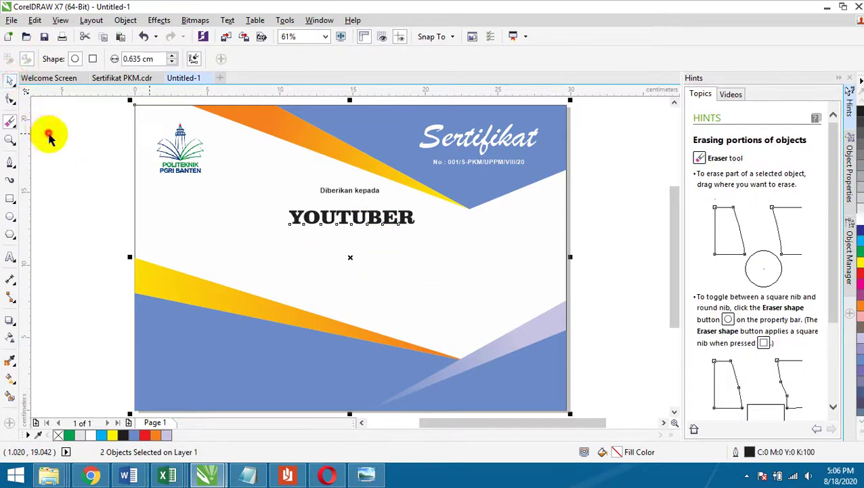
click(353, 216)
shift+click(352, 190)
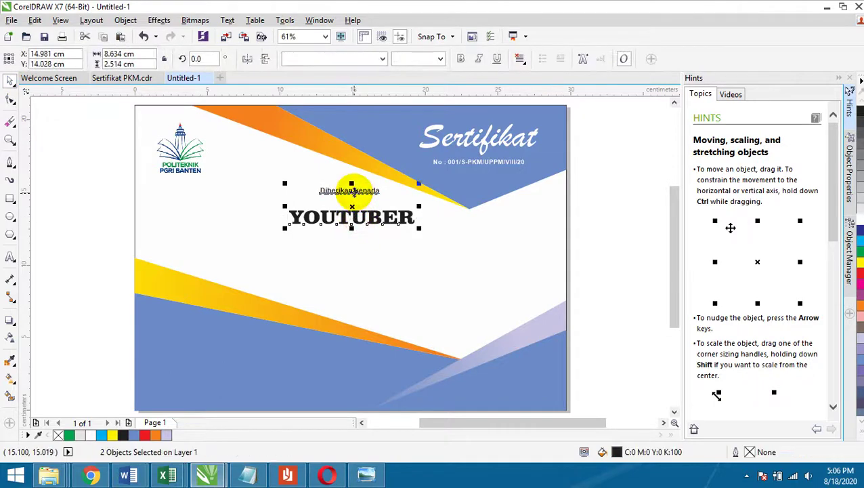
click(655, 161)
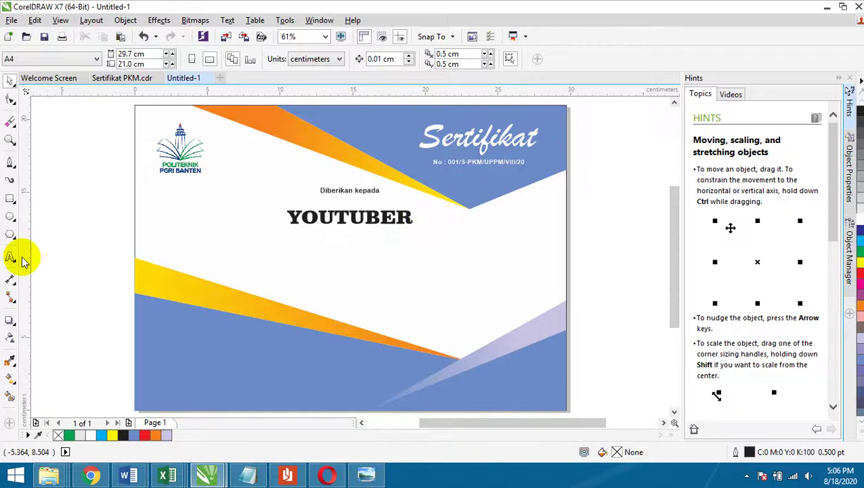
Step: Add the artistic text "telah aktif menonton chanel youtube Bidzars" in the white area below "YOUTUBER"
click(10, 256)
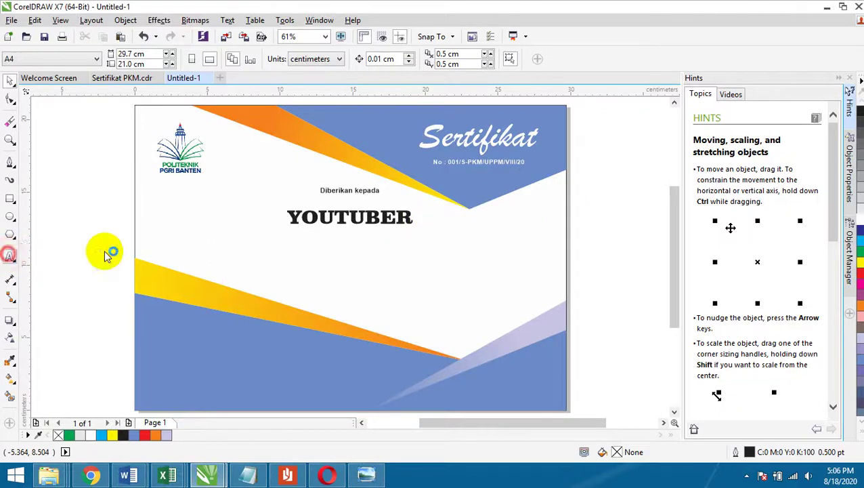
click(257, 266)
text(tEL)
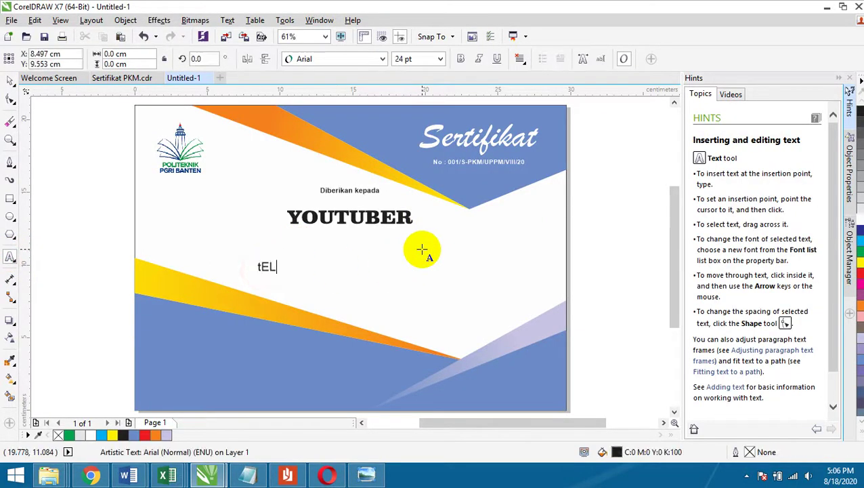
key(BackSpace)
key(BackSpace)
key(BackSpace)
text(elah Aktif Menont)
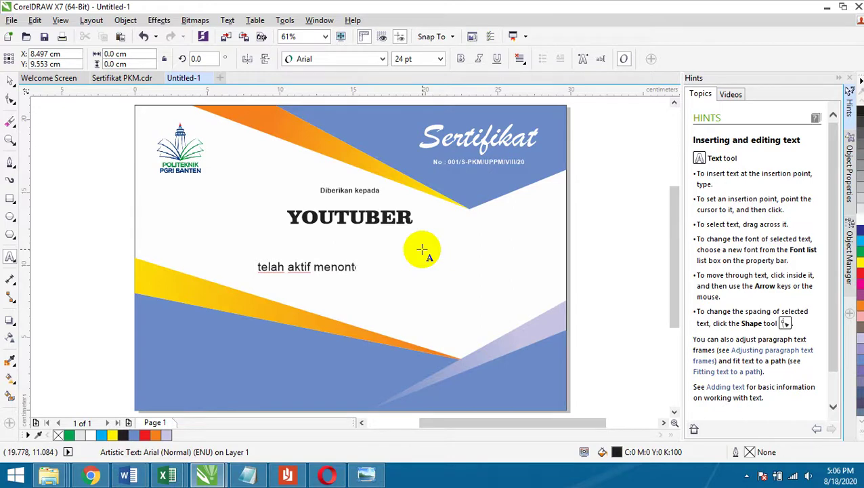
text(n chanel youtube Bidzars)
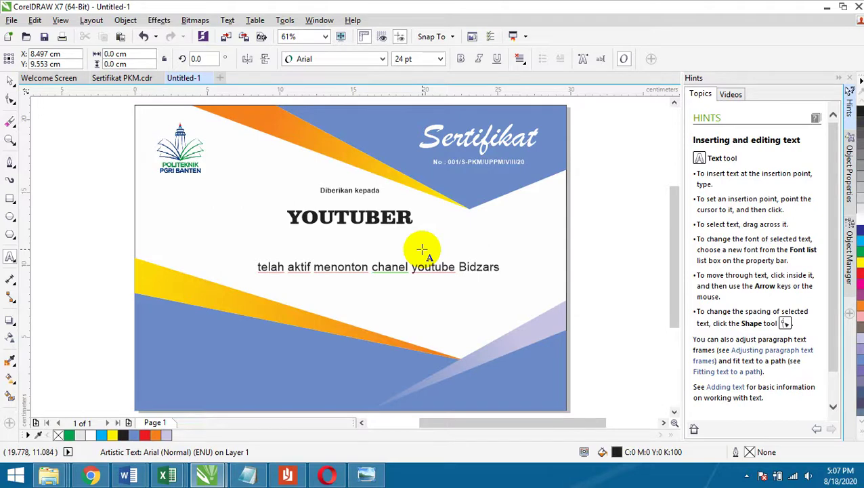
Step: Set the "telah aktif menonton" sentence to 14 pt and move it up directly under "YOUTUBER"
click(11, 80)
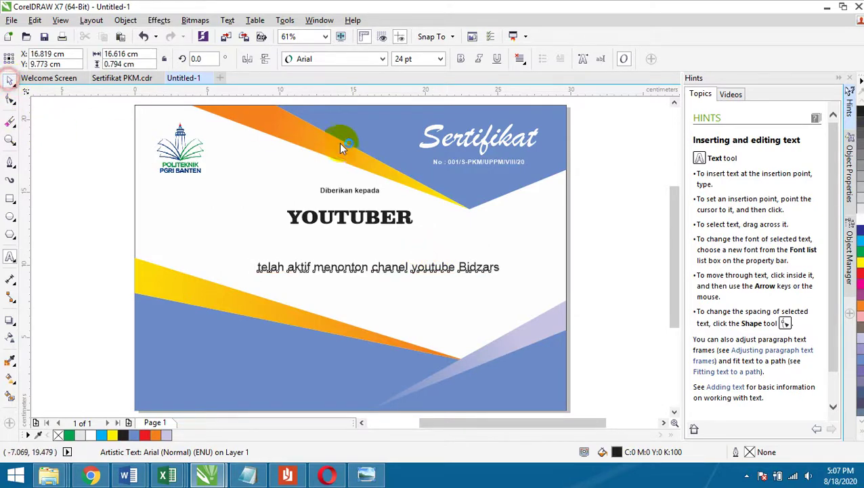
click(440, 59)
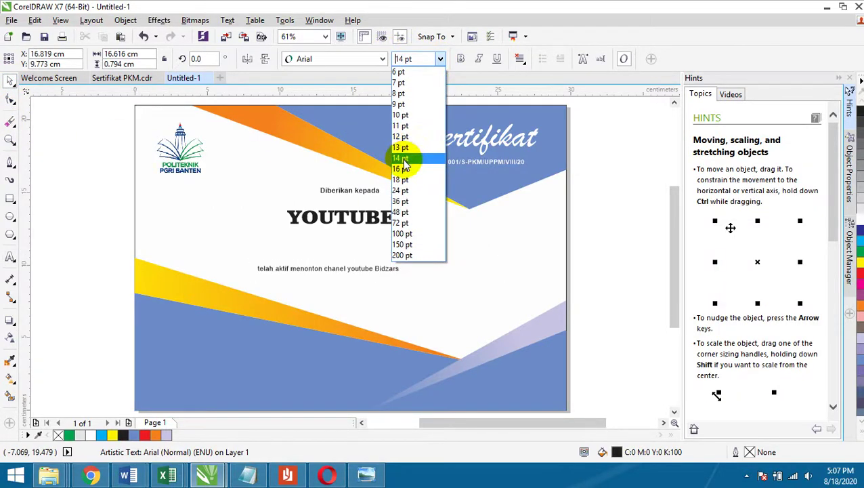
click(402, 160)
shift+click(386, 217)
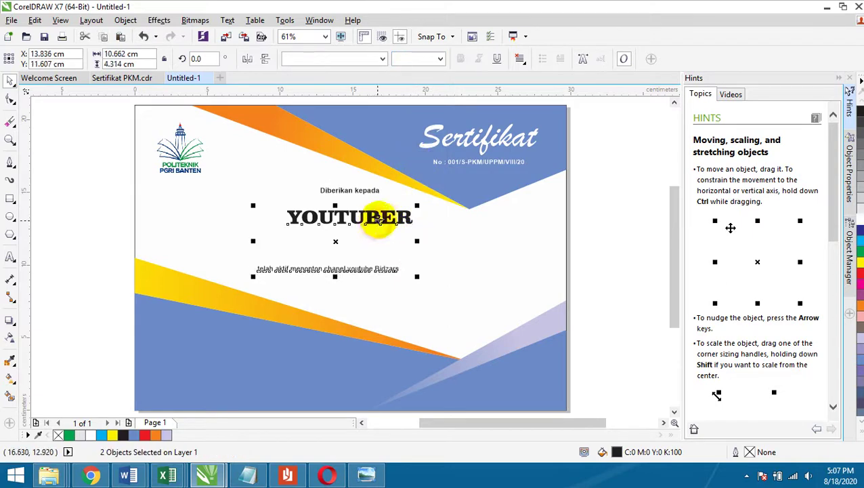
click(380, 283)
drag(382, 274, 396, 242)
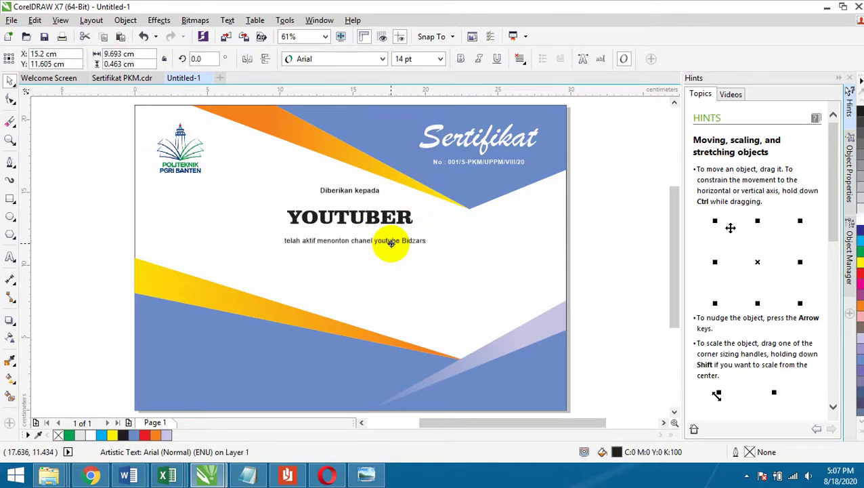
Step: Increase the "telah aktif menonton" sentence to 16 pt and centre it horizontally with "YOUTUBER"
click(440, 59)
click(400, 169)
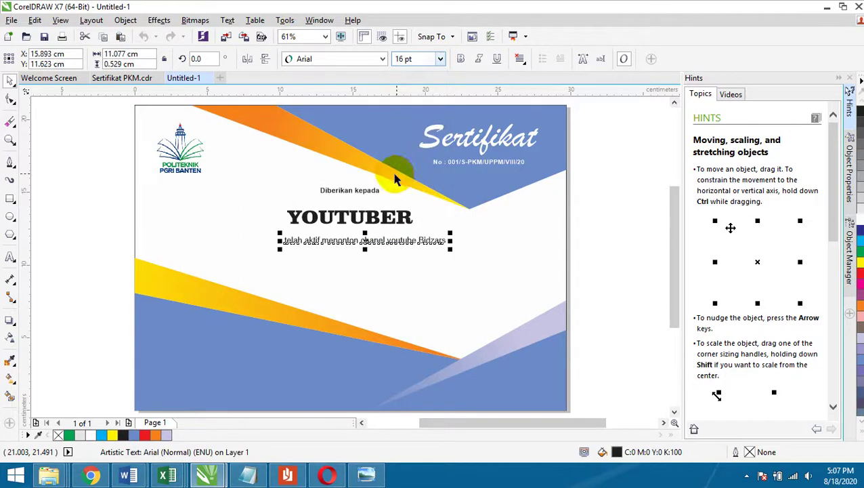
shift+click(394, 216)
key(c)
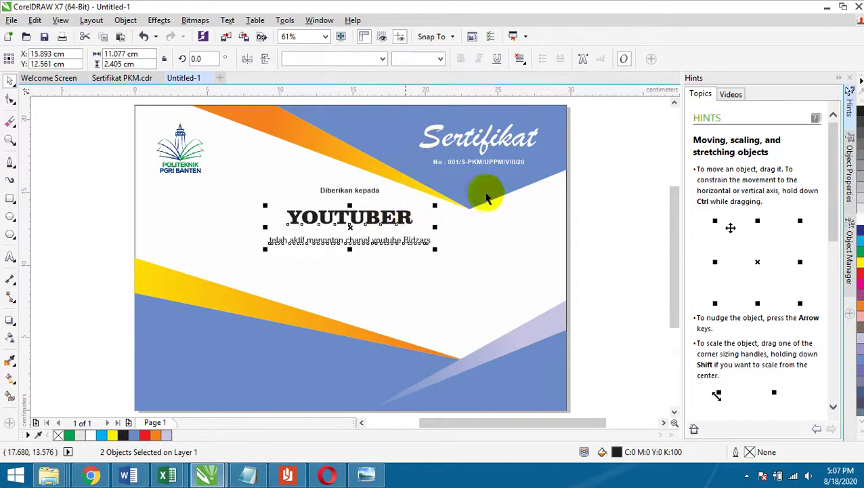
click(609, 173)
Step: Following the sample certificate's wording, append "dalam Kegiatan" to the end of the sentence under "YOUTUBER"
key(alt+Tab)
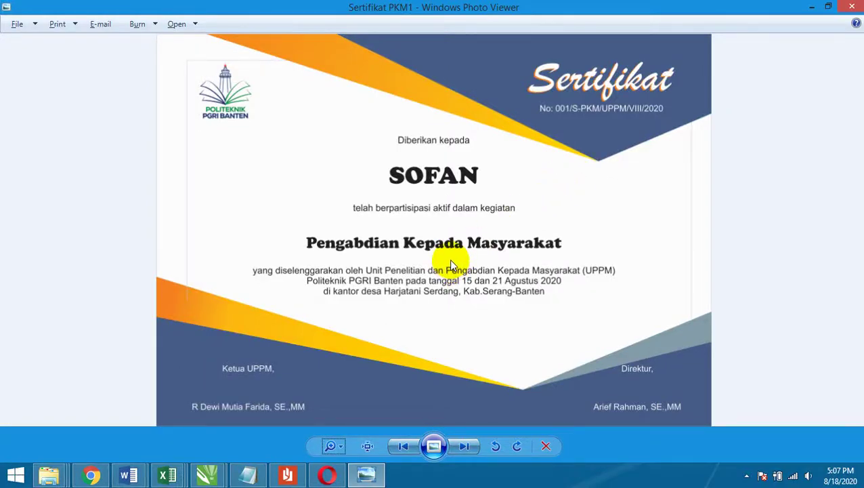
key(alt+Tab)
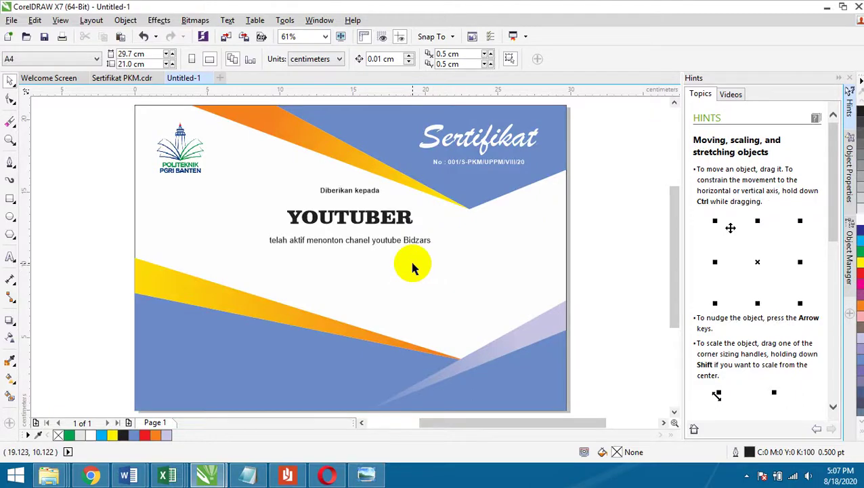
click(423, 239)
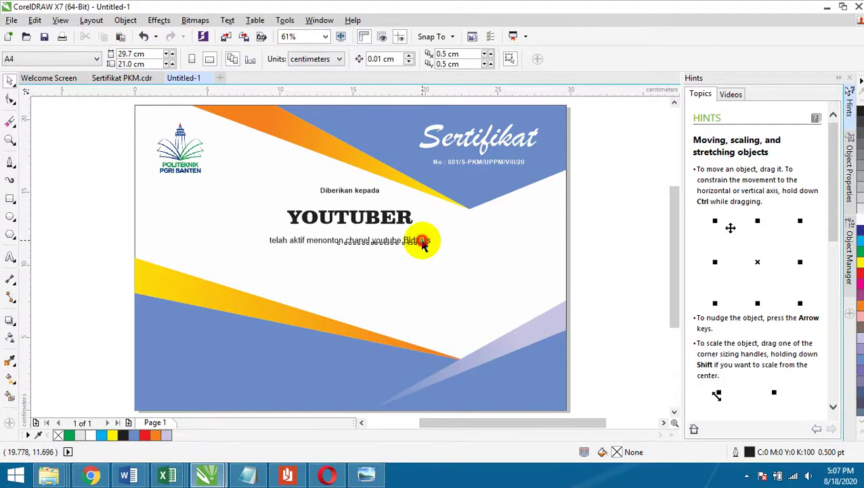
click(10, 256)
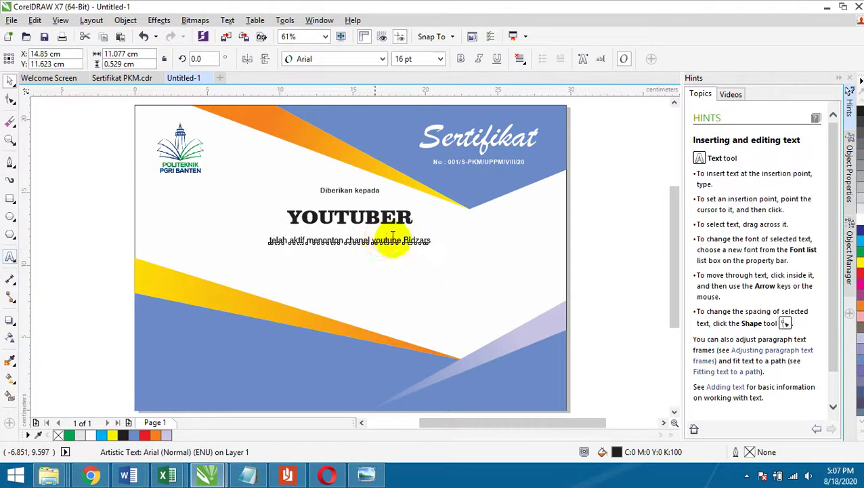
click(418, 241)
text(dalam Kegiatan)
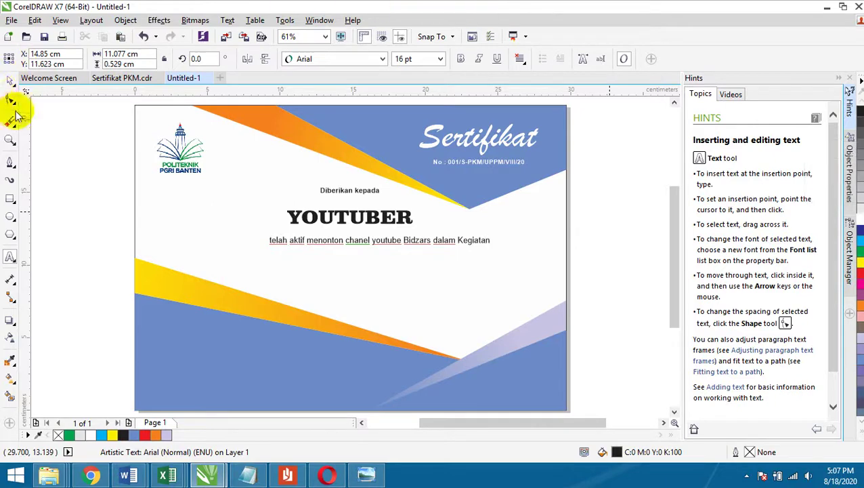
Step: Centre the extended sentence ending in "dalam Kegiatan" horizontally under "YOUTUBER"
click(8, 81)
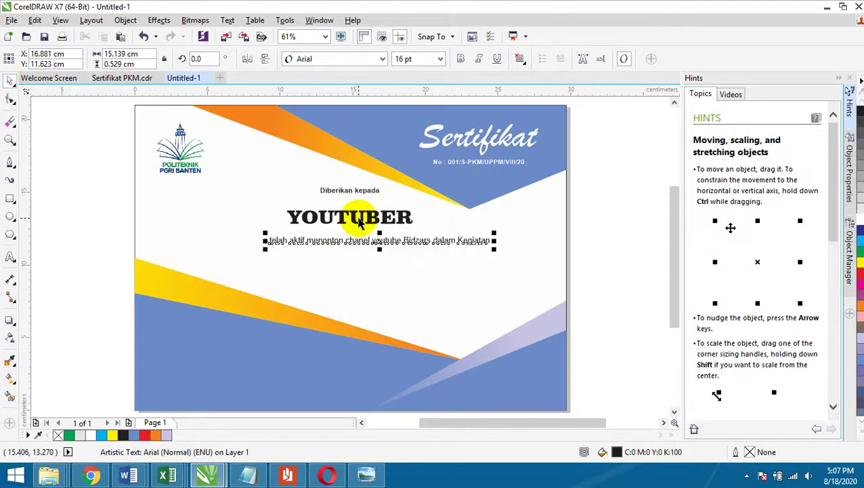
shift+click(353, 223)
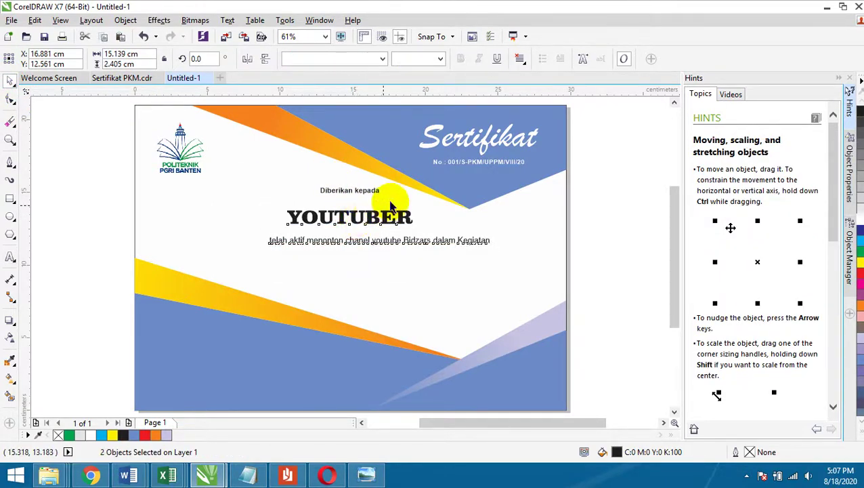
key(c)
click(81, 275)
Step: Add the text line "Pelatihan Desain Grafish Dengan Corel Draw X7" below the "telah aktif menonton" sentence
click(10, 256)
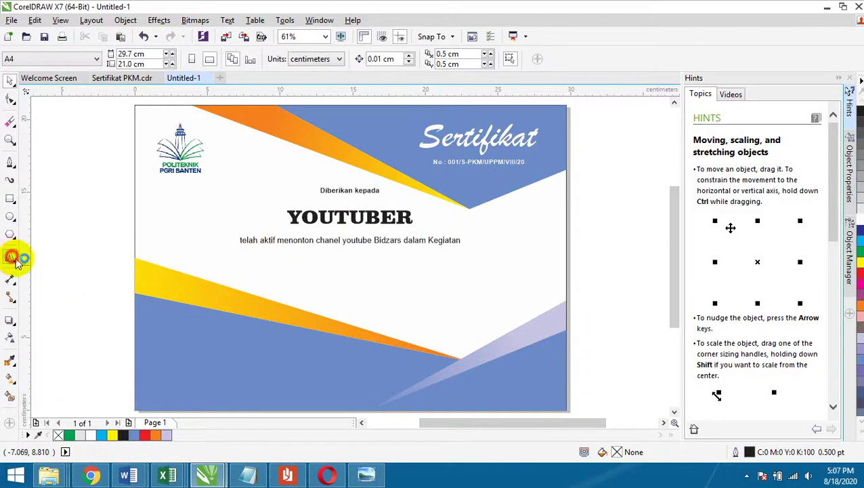
click(264, 274)
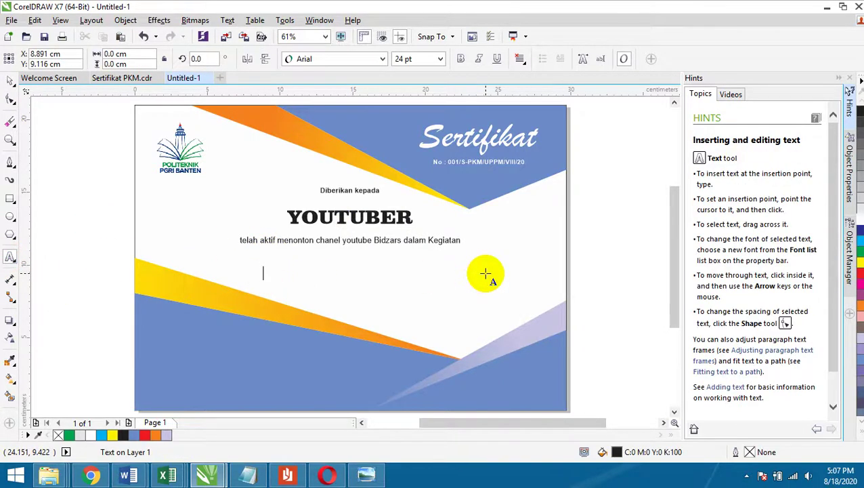
text(Pelat)
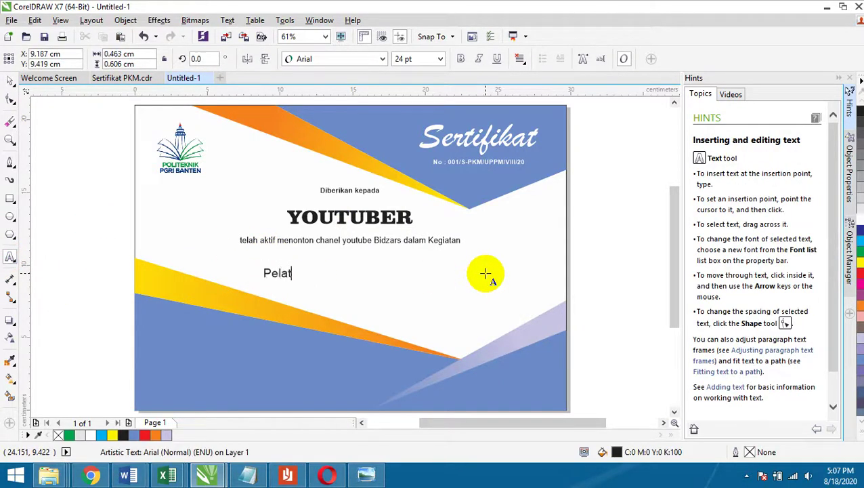
text(ihan Desain Grafish)
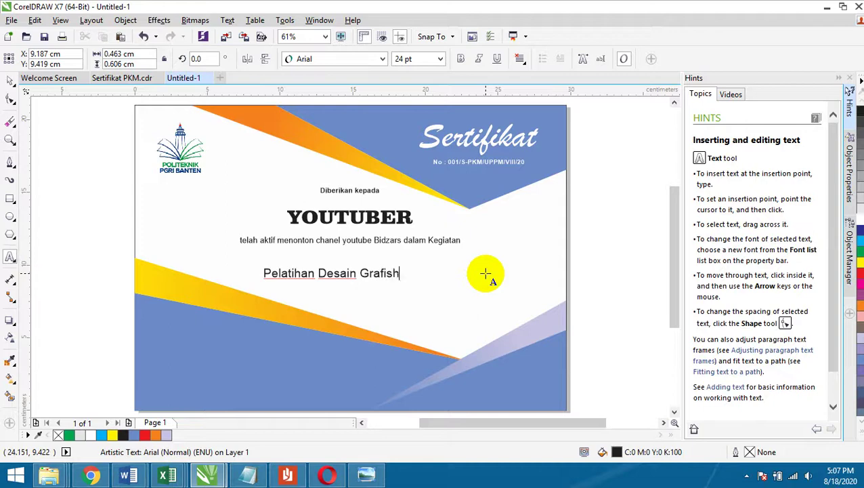
text( Dengan Corel Draw X7)
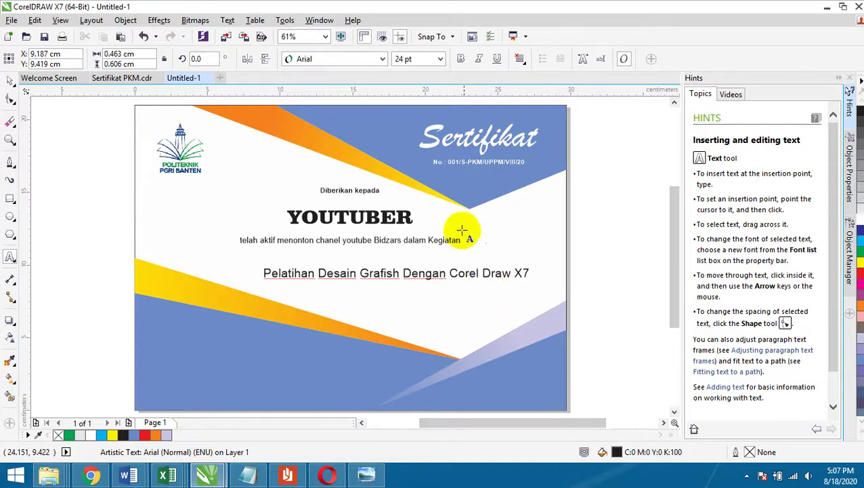
Step: Centre the "Pelatihan Desain Grafish Dengan Corel Draw X7" line horizontally on the certificate's page-sized background
click(9, 80)
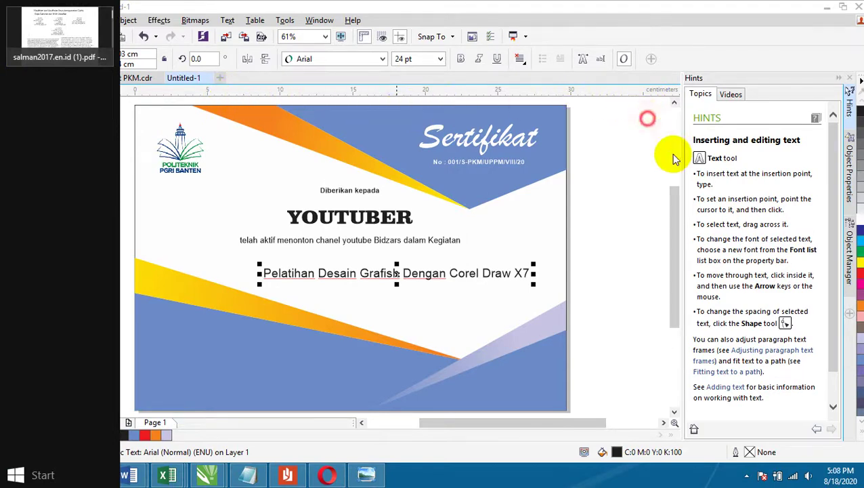
click(11, 100)
key(space)
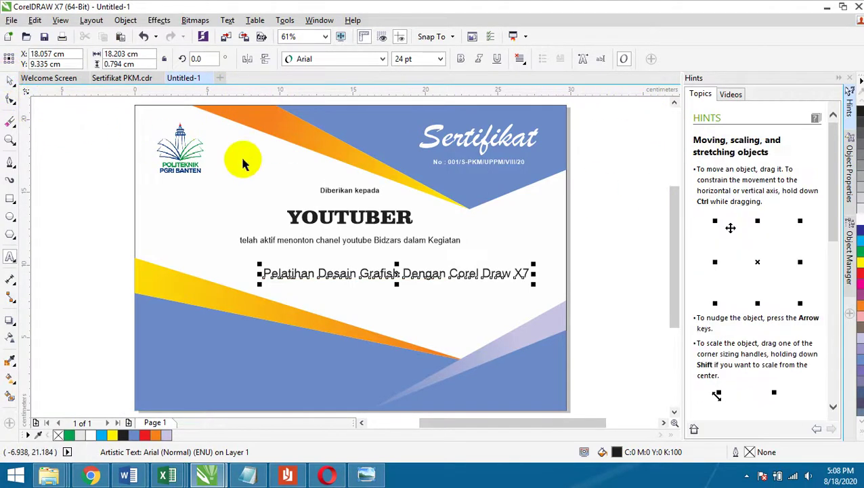
shift+click(245, 153)
key(c)
key(Escape)
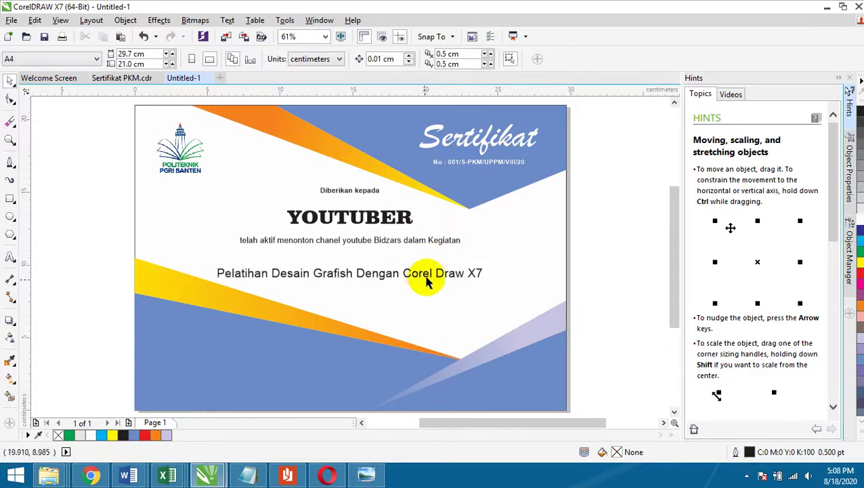
Step: Move the "Pelatihan Desain Grafish" line up closer to the sentence above it and recentre it horizontally on the background
click(428, 276)
drag(428, 276, 434, 267)
shift+click(245, 204)
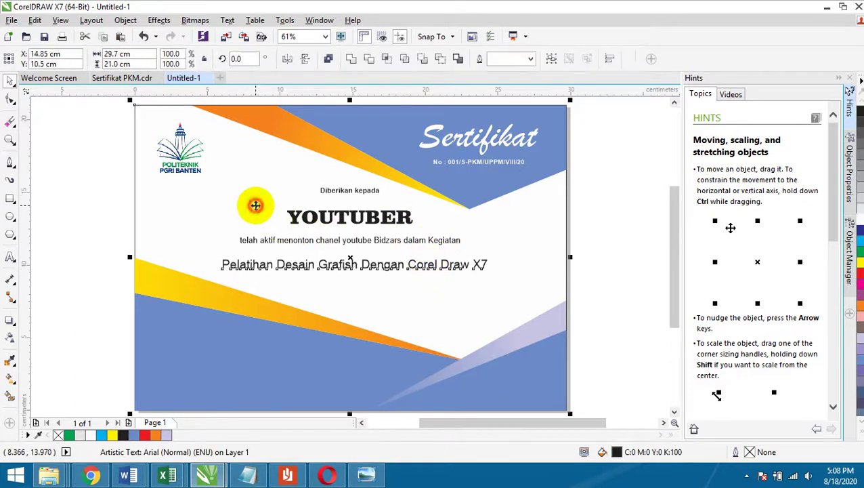